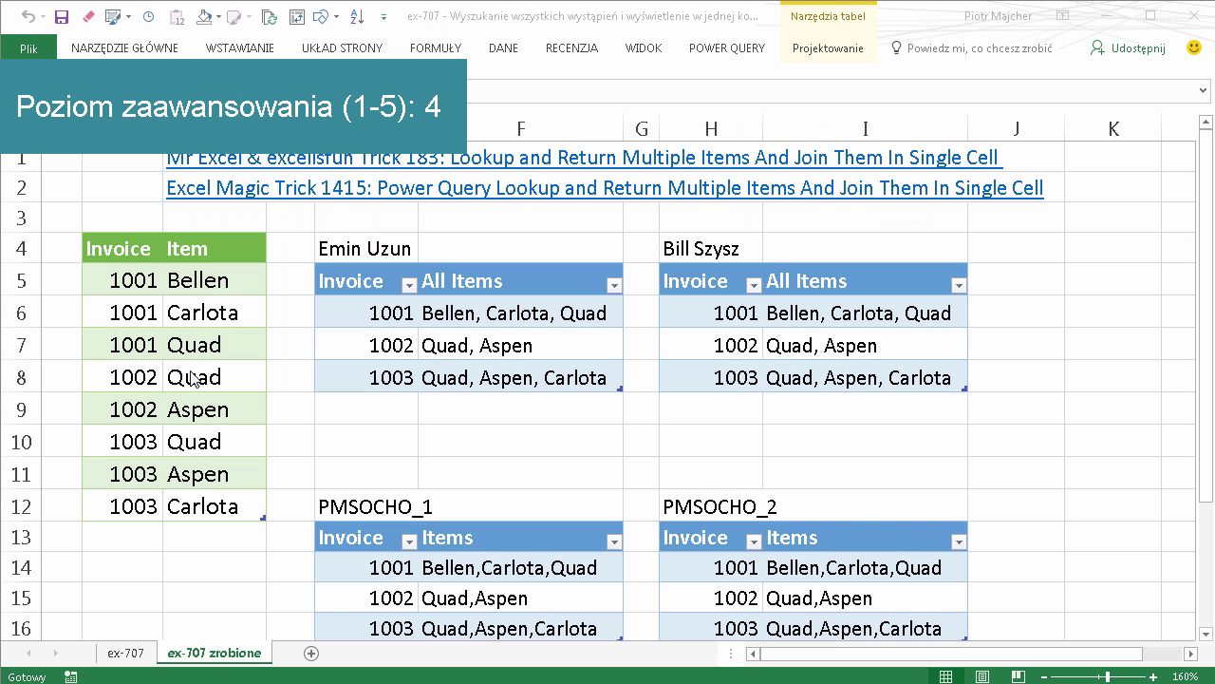
Step: Highlight invoice 1001 and its items Bellen, Carlota and Quad in the example
{"action": "left_click_drag", "start_coordinate": [96, 293], "coordinate": [164, 331]}
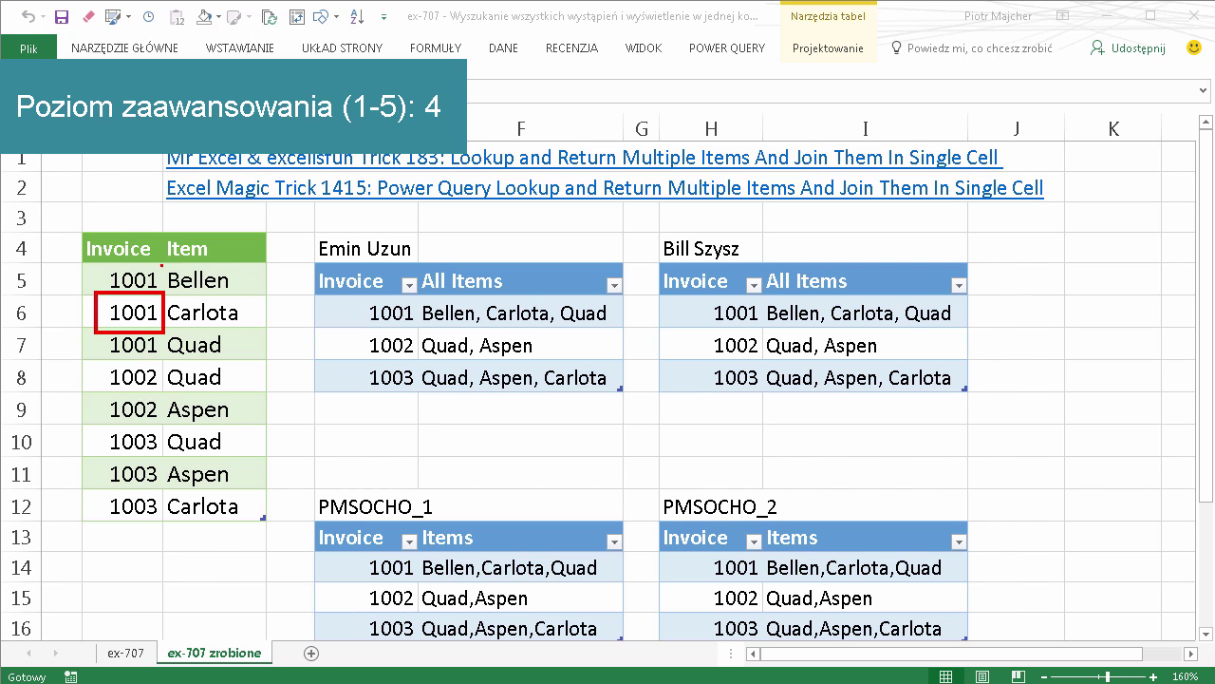
{"action": "mouse_move", "coordinate": [162, 265]}
{"action": "left_mouse_down"}
{"action": "mouse_move", "coordinate": [253, 362]}
{"action": "mouse_move", "coordinate": [348, 423]}
{"action": "left_mouse_up"}
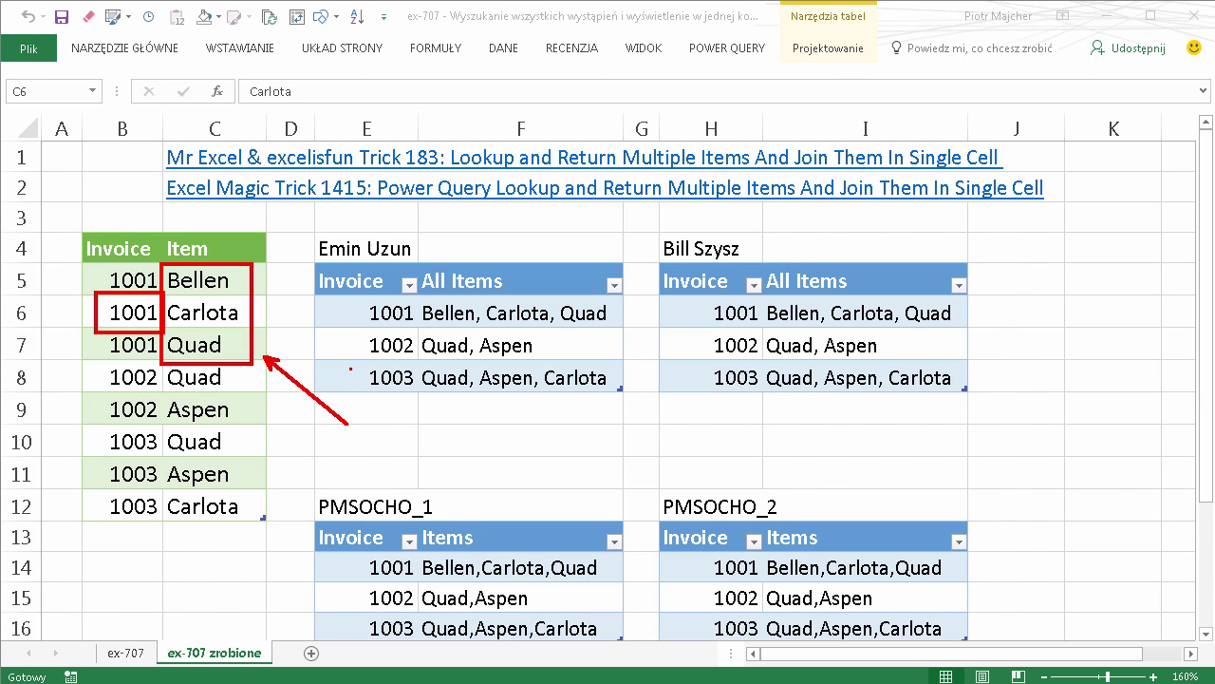
{"action": "key", "text": "e"}
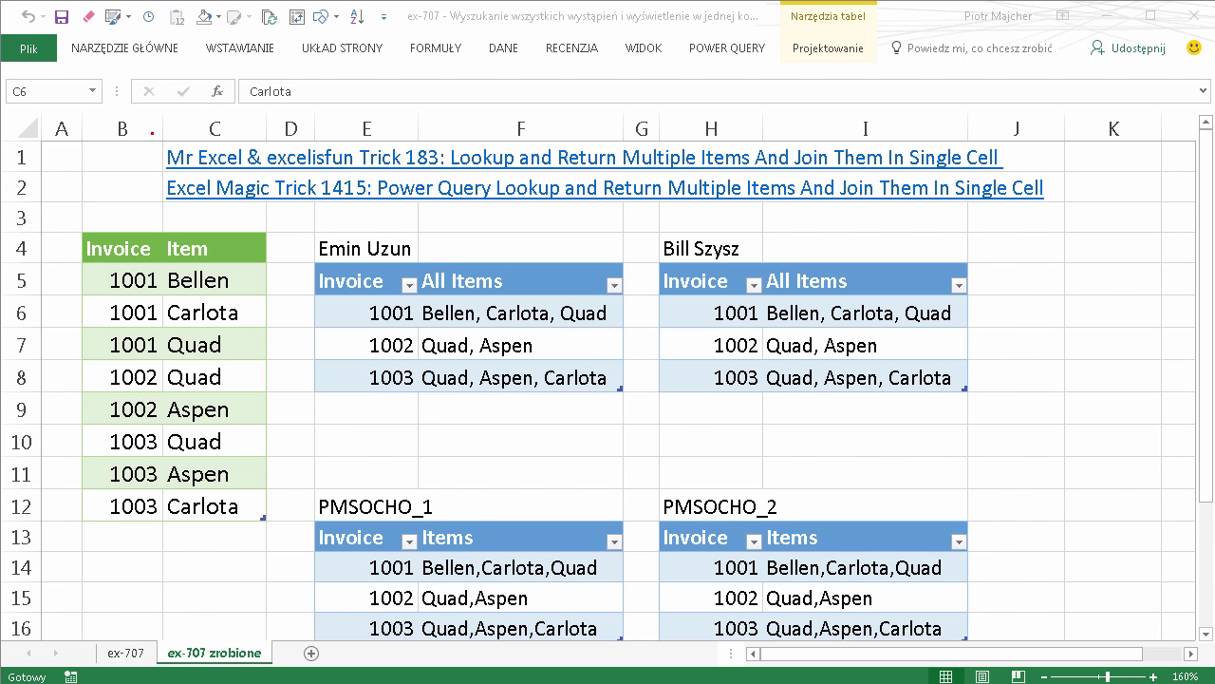
Step: Outline the two reference hyperlinks and point out Aspen in I7 and Quad in F7
{"action": "mouse_move", "coordinate": [152, 132]}
{"action": "left_mouse_down"}
{"action": "mouse_move", "coordinate": [470, 179]}
{"action": "mouse_move", "coordinate": [1016, 176]}
{"action": "mouse_move", "coordinate": [1146, 219]}
{"action": "left_mouse_up"}
{"action": "key", "text": "Escape"}
{"action": "left_click_drag", "start_coordinate": [150, 170], "coordinate": [1060, 207]}
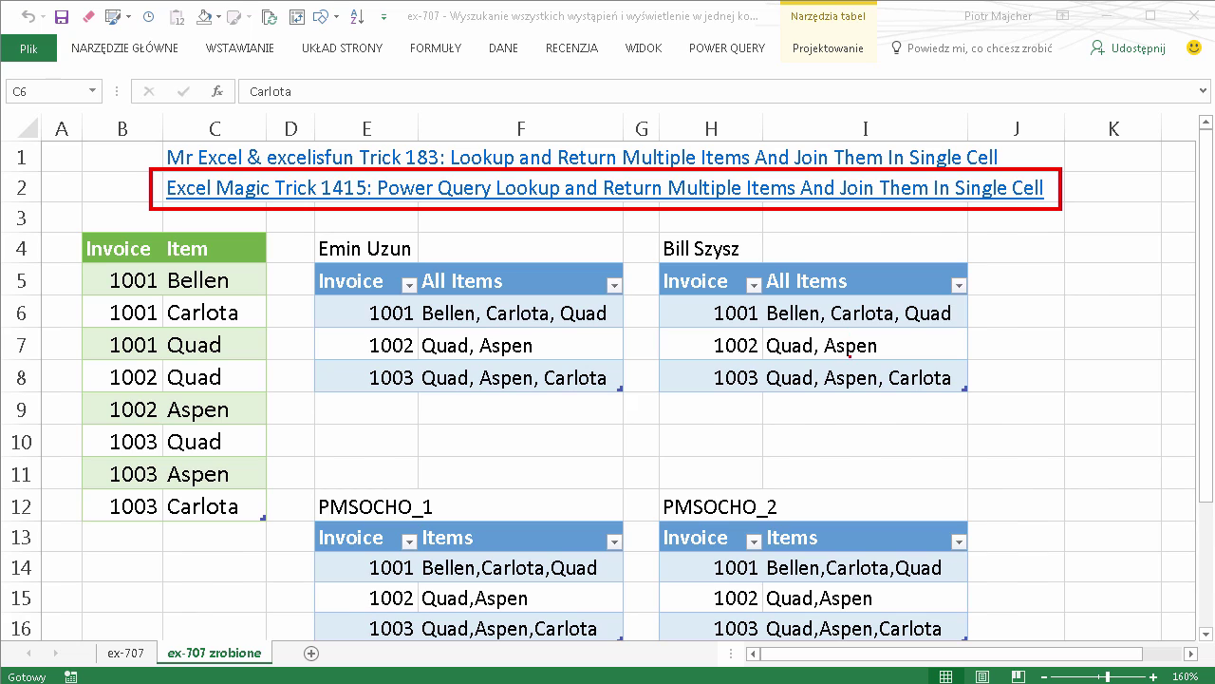
{"action": "left_click_drag", "start_coordinate": [995, 463], "coordinate": [847, 348]}
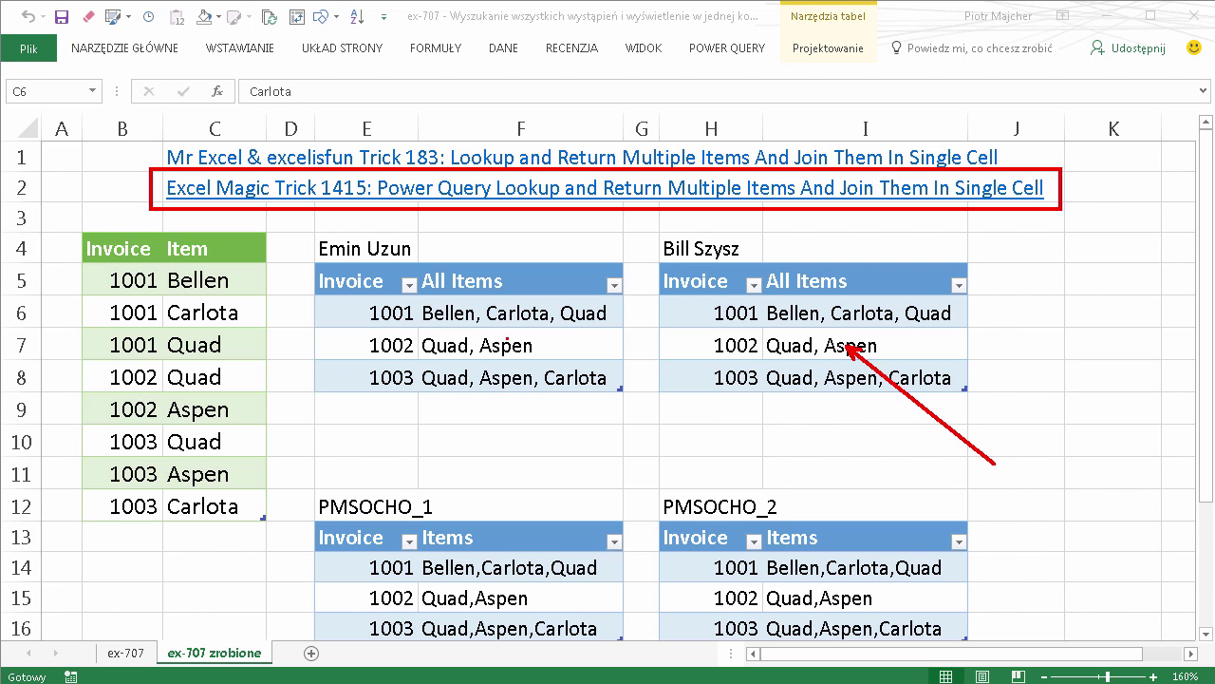
{"action": "left_click_drag", "start_coordinate": [447, 350], "coordinate": [301, 412]}
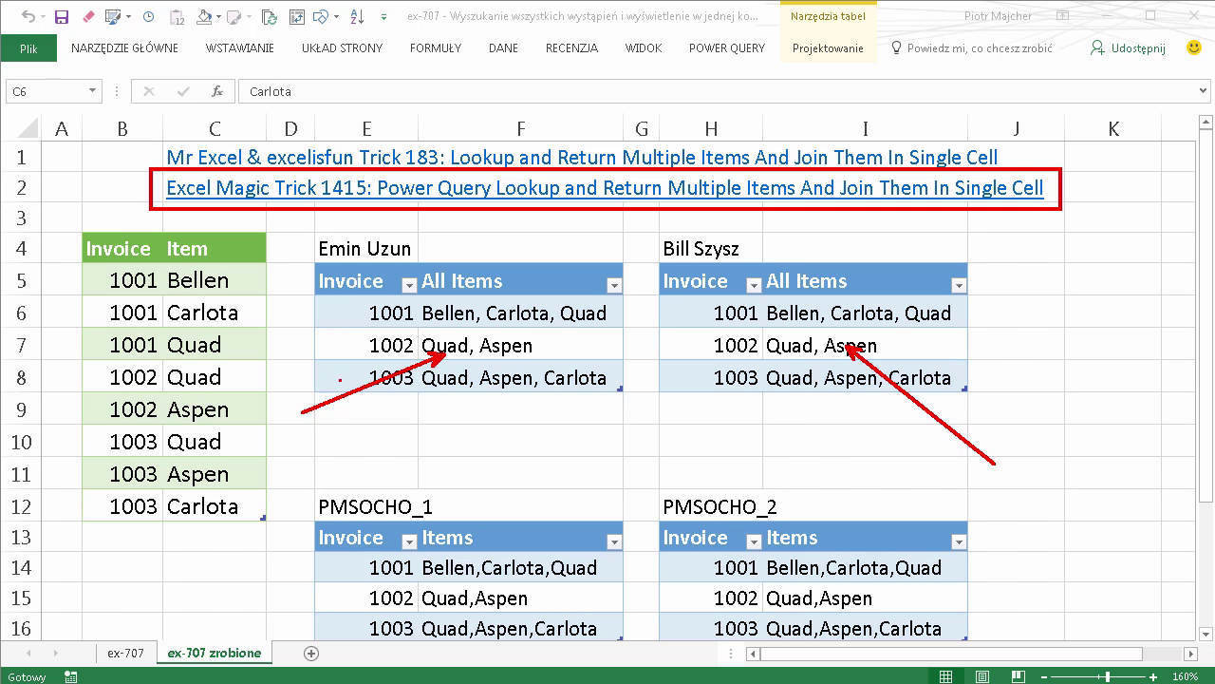
{"action": "key", "text": "Escape"}
Step: Load the ex-707 Invoice/Item table into Power Query Editor with Z tabeli/zakresu
{"action": "left_click", "coordinate": [126, 654]}
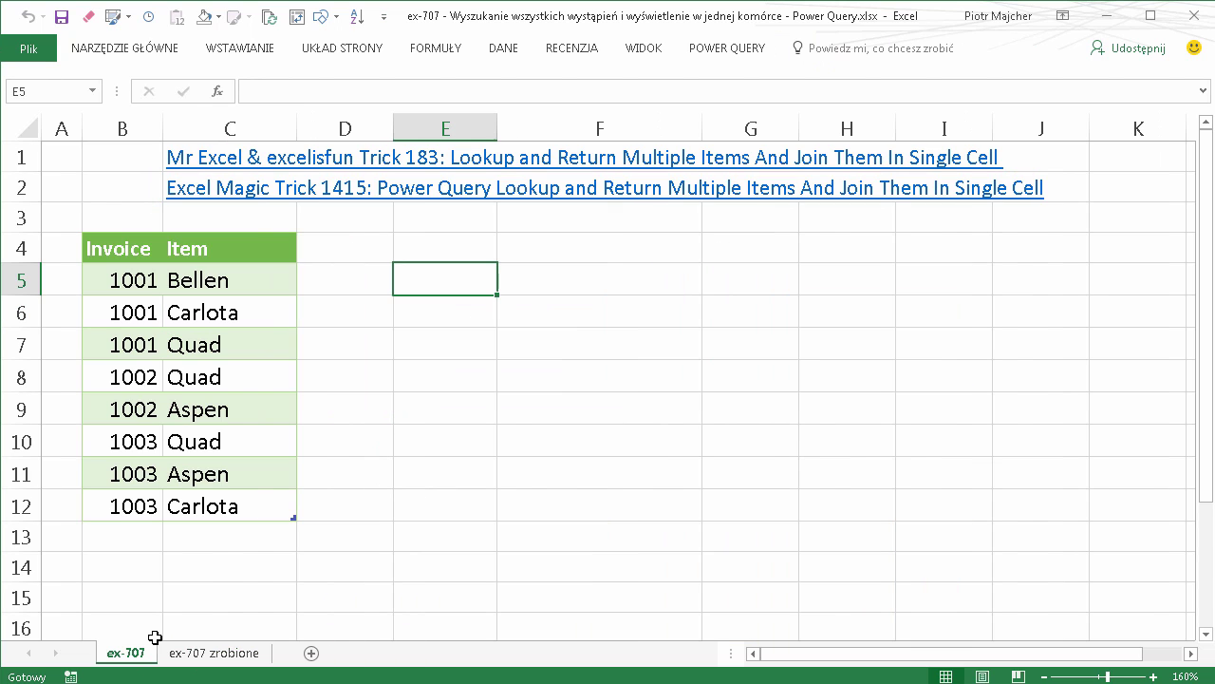
{"action": "left_click", "coordinate": [206, 346]}
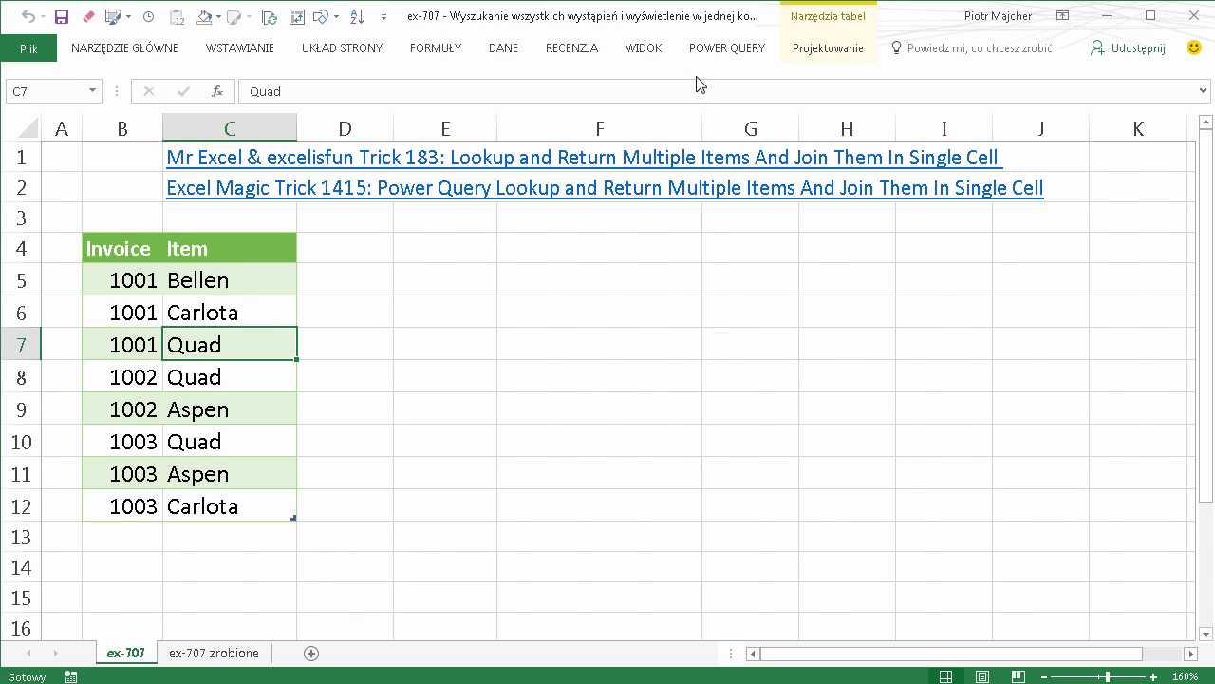
{"action": "left_click", "coordinate": [748, 52]}
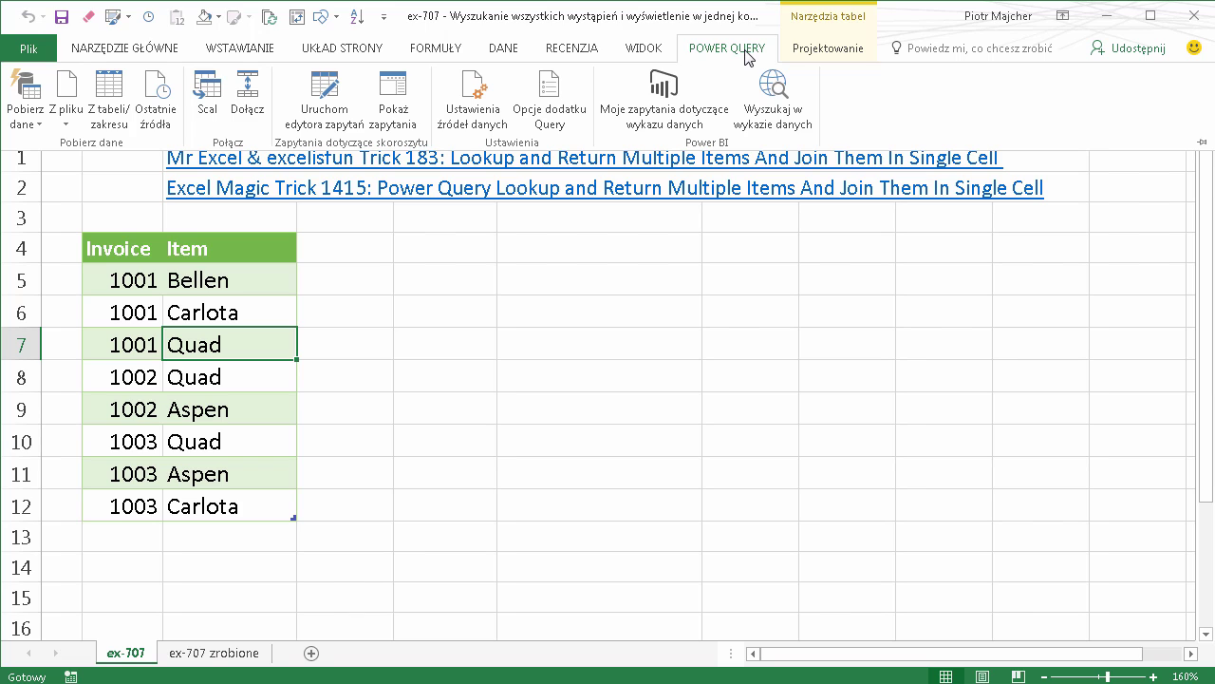
{"action": "left_click", "coordinate": [504, 52]}
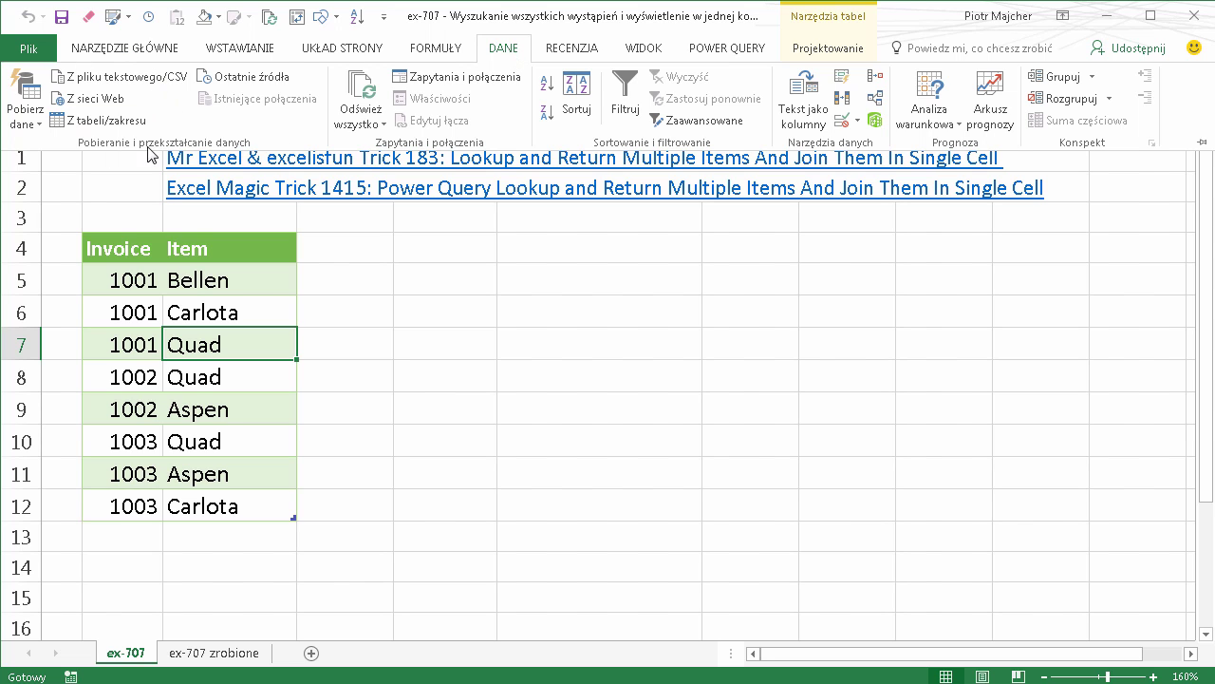
{"action": "left_click", "coordinate": [104, 119]}
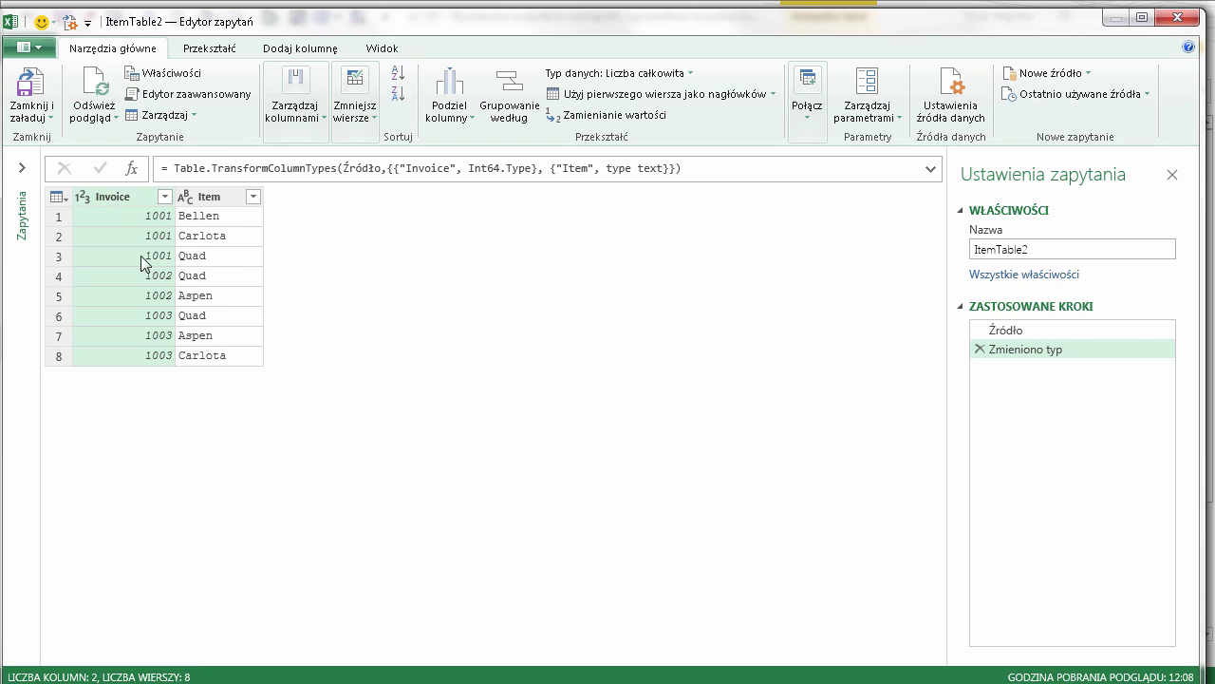
Step: Set up Group By on Invoice with new column Items and operation Wszystkie wiersze
{"action": "left_click", "coordinate": [122, 197]}
{"action": "right_click", "coordinate": [122, 200]}
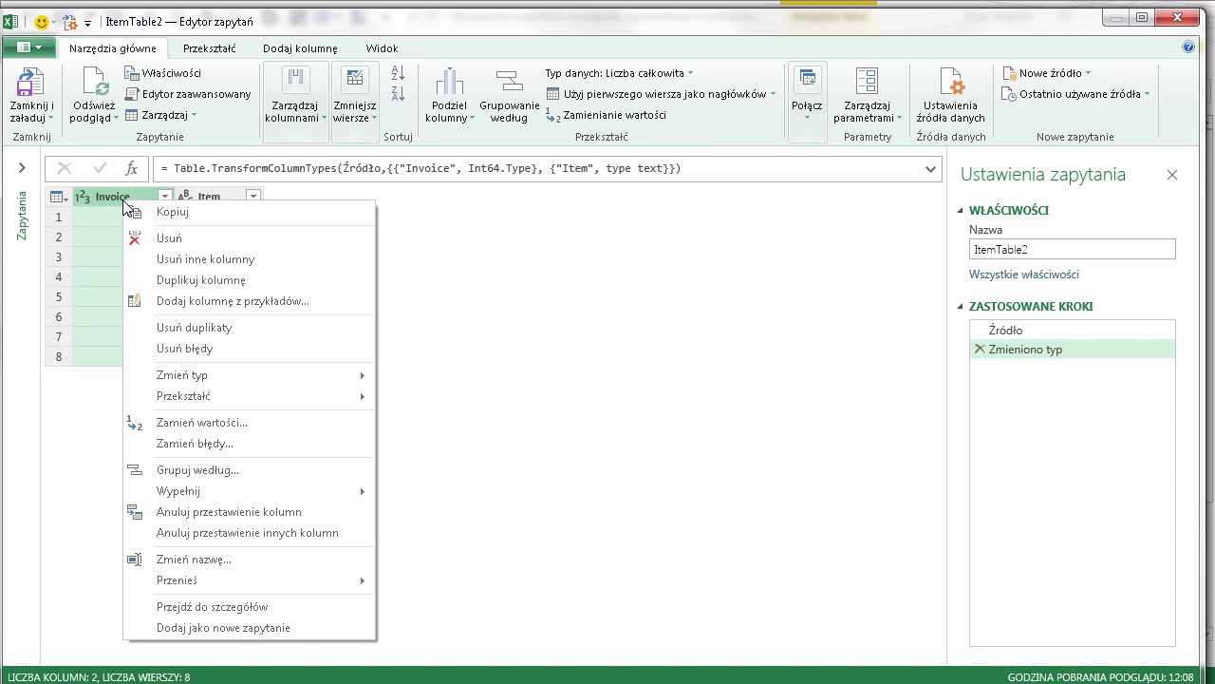
{"action": "left_click", "coordinate": [210, 469]}
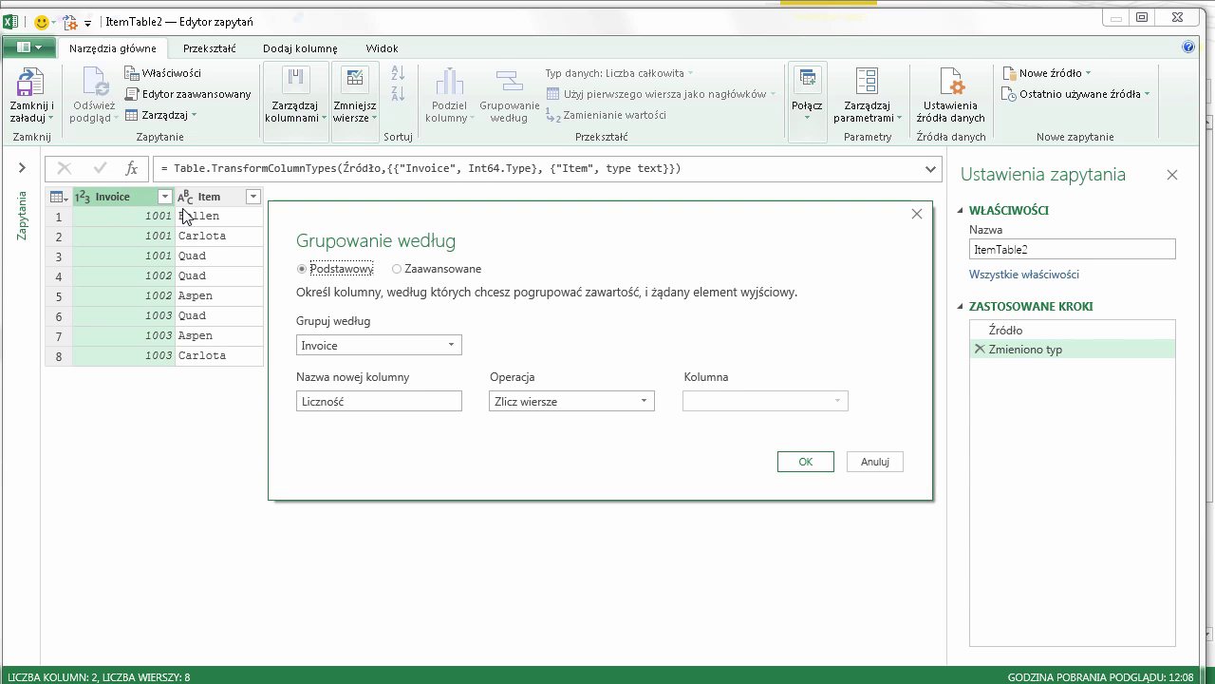
{"action": "left_click_drag", "start_coordinate": [365, 399], "coordinate": [311, 409]}
{"action": "key", "text": "BackSpace"}
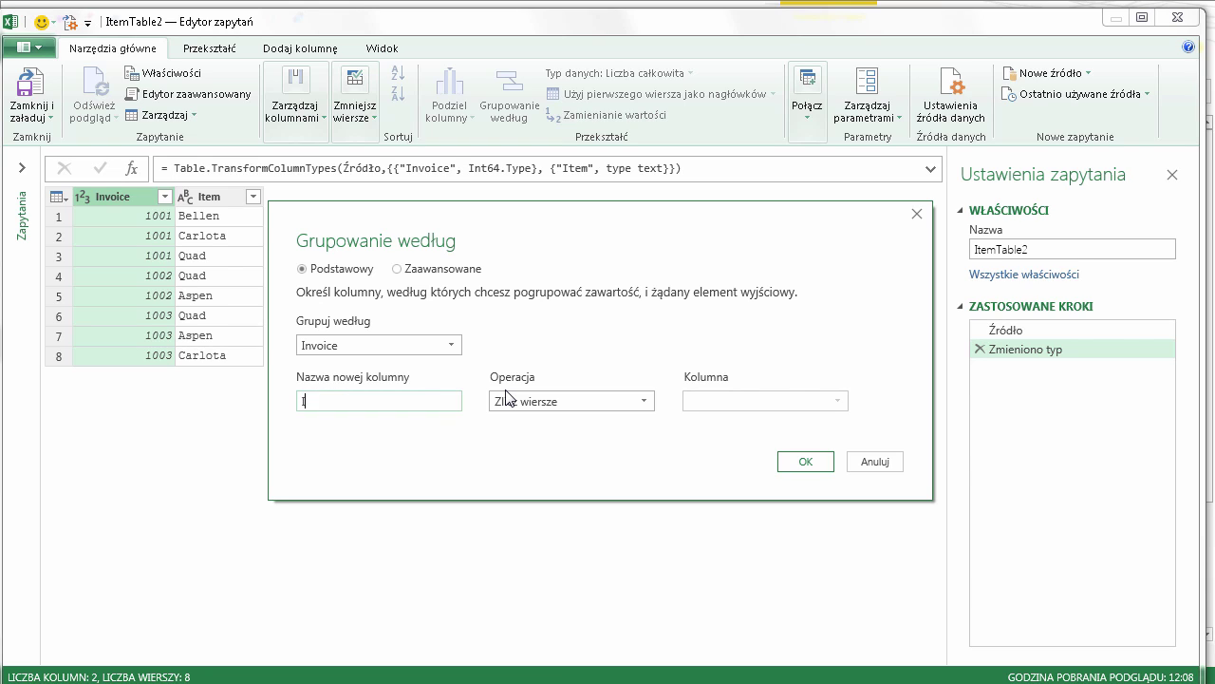
{"action": "type", "text": "Items"}
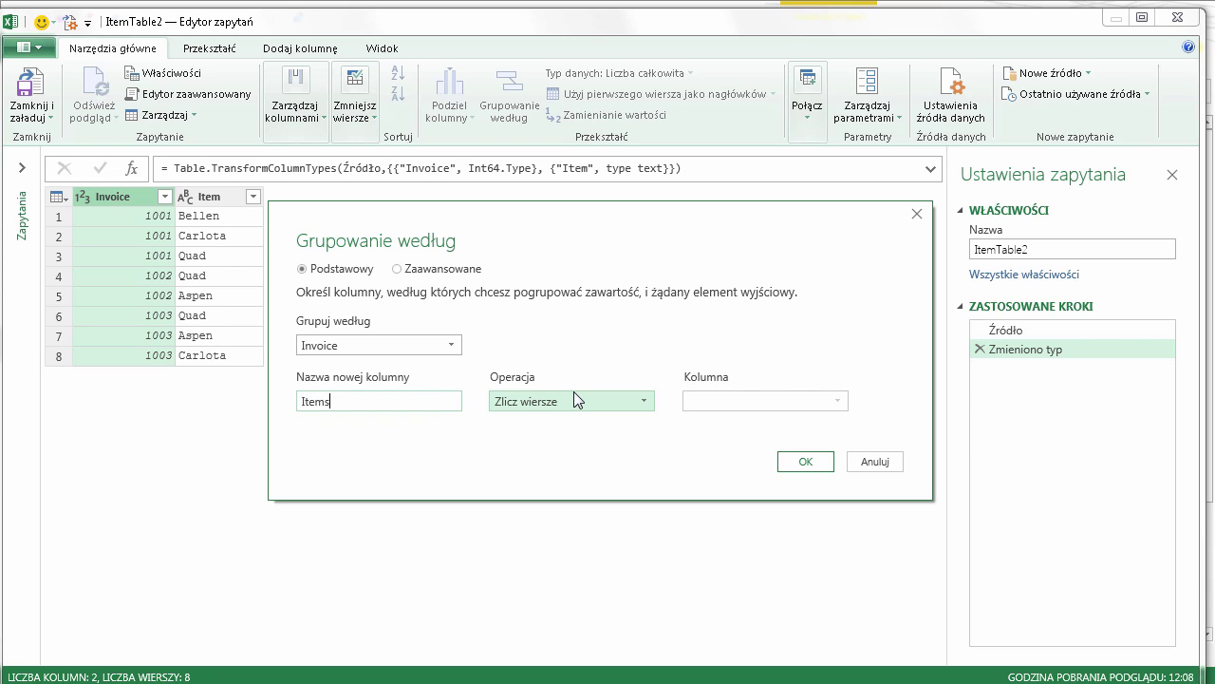
{"action": "left_click", "coordinate": [623, 402]}
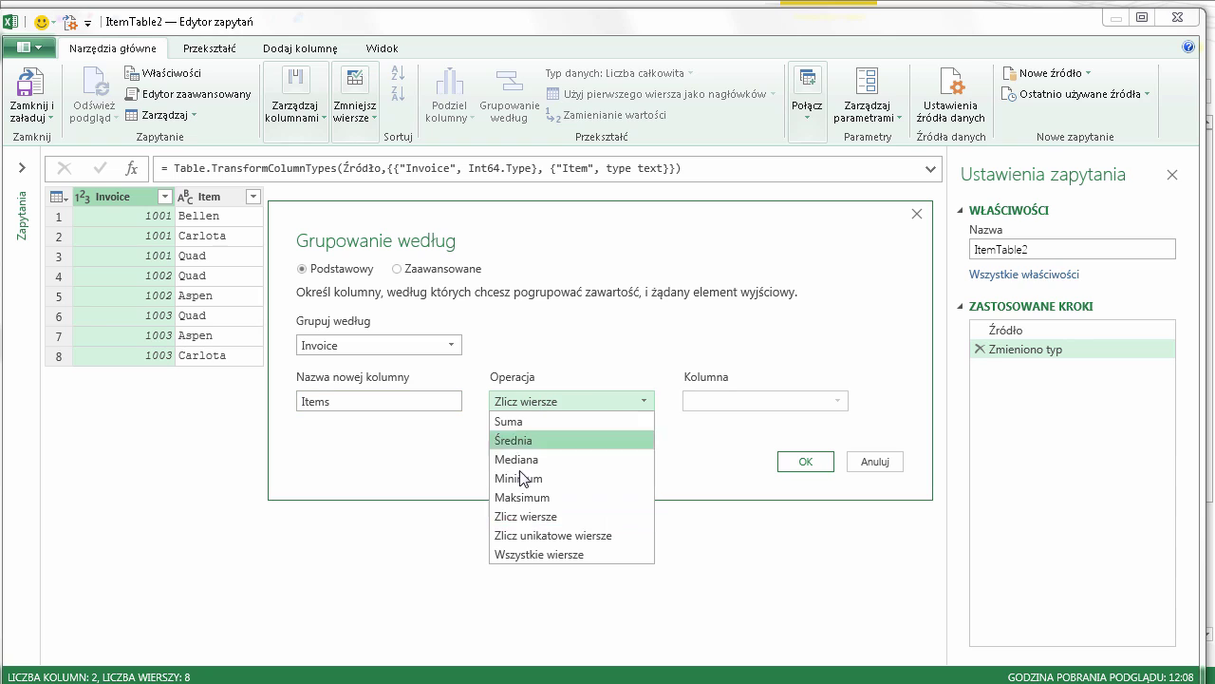
{"action": "left_click", "coordinate": [544, 556]}
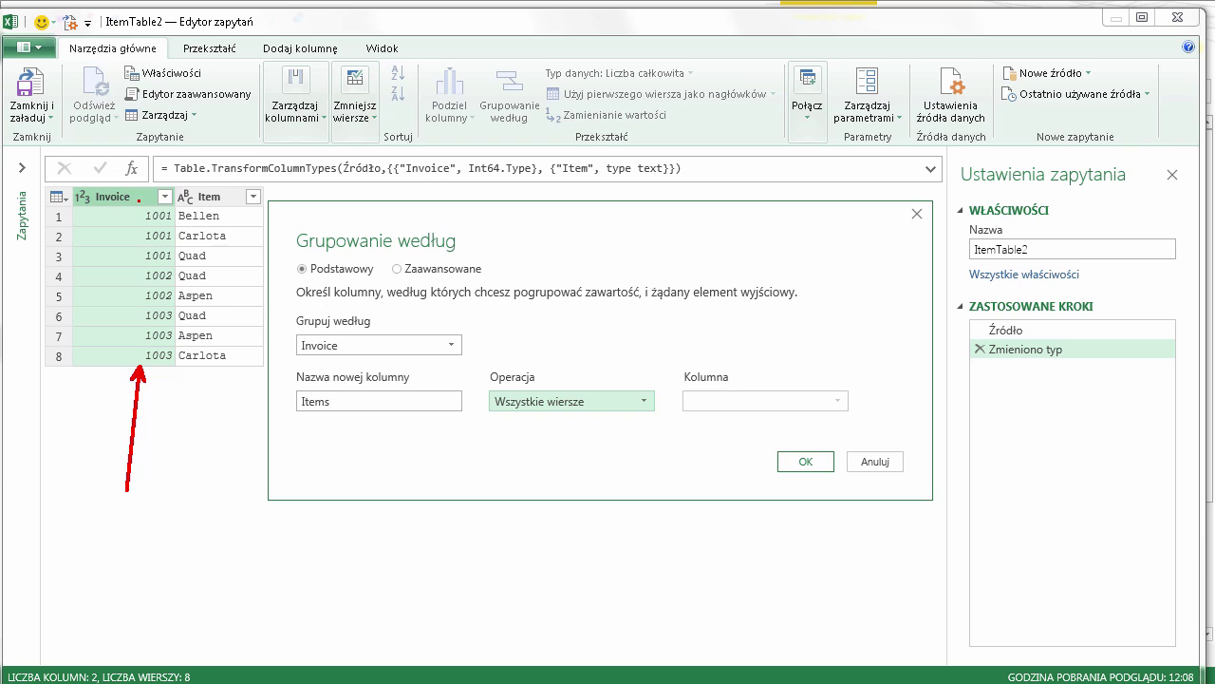
Step: Point out the rows of invoices 1001, 1002 and 1003, then confirm the grouping
{"action": "mouse_move", "coordinate": [139, 201]}
{"action": "left_mouse_down"}
{"action": "mouse_move", "coordinate": [198, 264]}
{"action": "mouse_move", "coordinate": [140, 202]}
{"action": "left_mouse_up"}
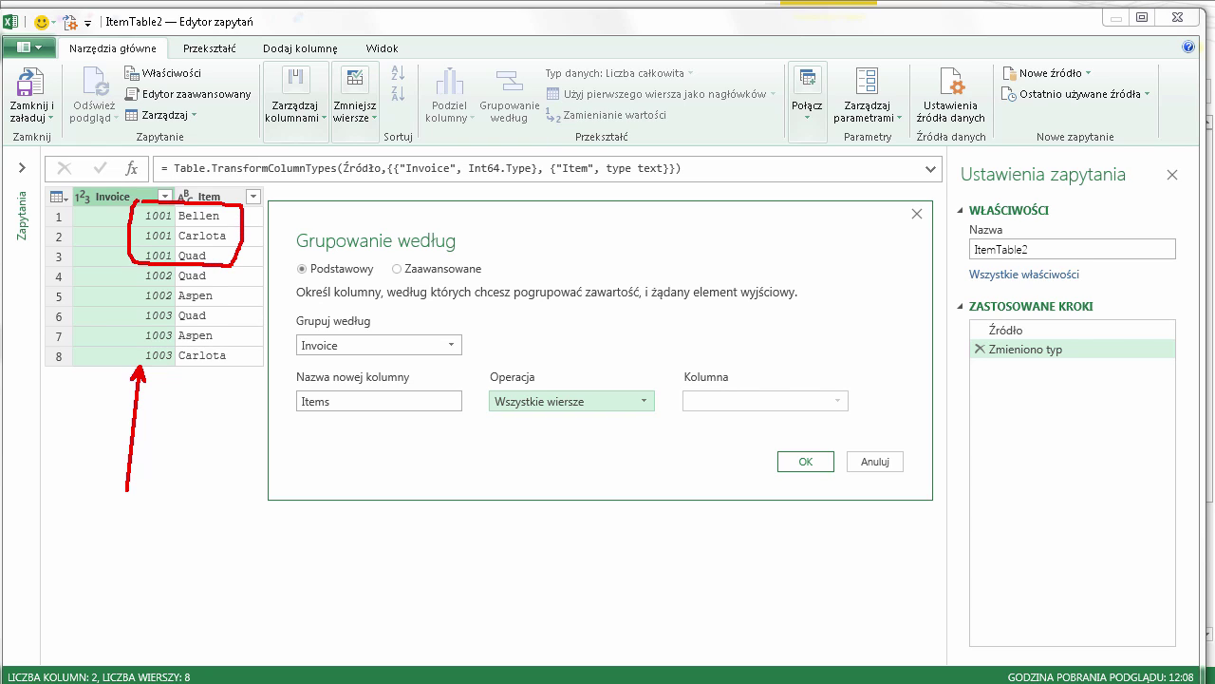
{"action": "left_click_drag", "start_coordinate": [140, 270], "coordinate": [226, 278]}
{"action": "left_click_drag", "start_coordinate": [143, 306], "coordinate": [228, 305]}
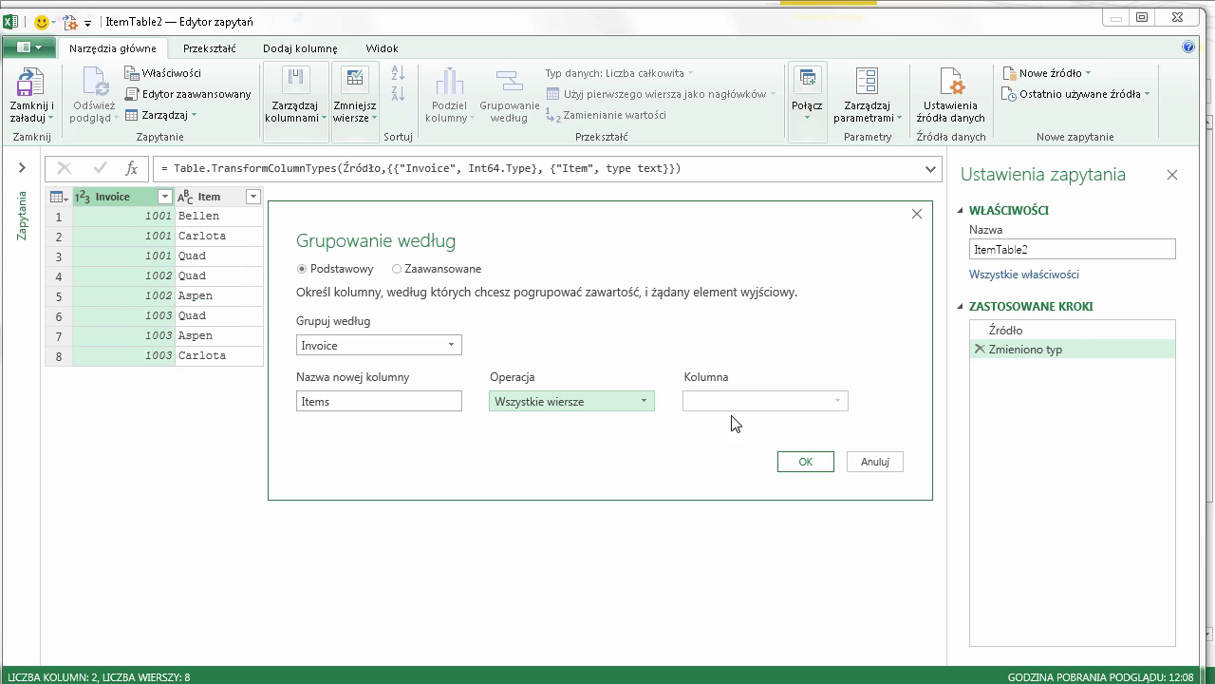
{"action": "left_click", "coordinate": [805, 461]}
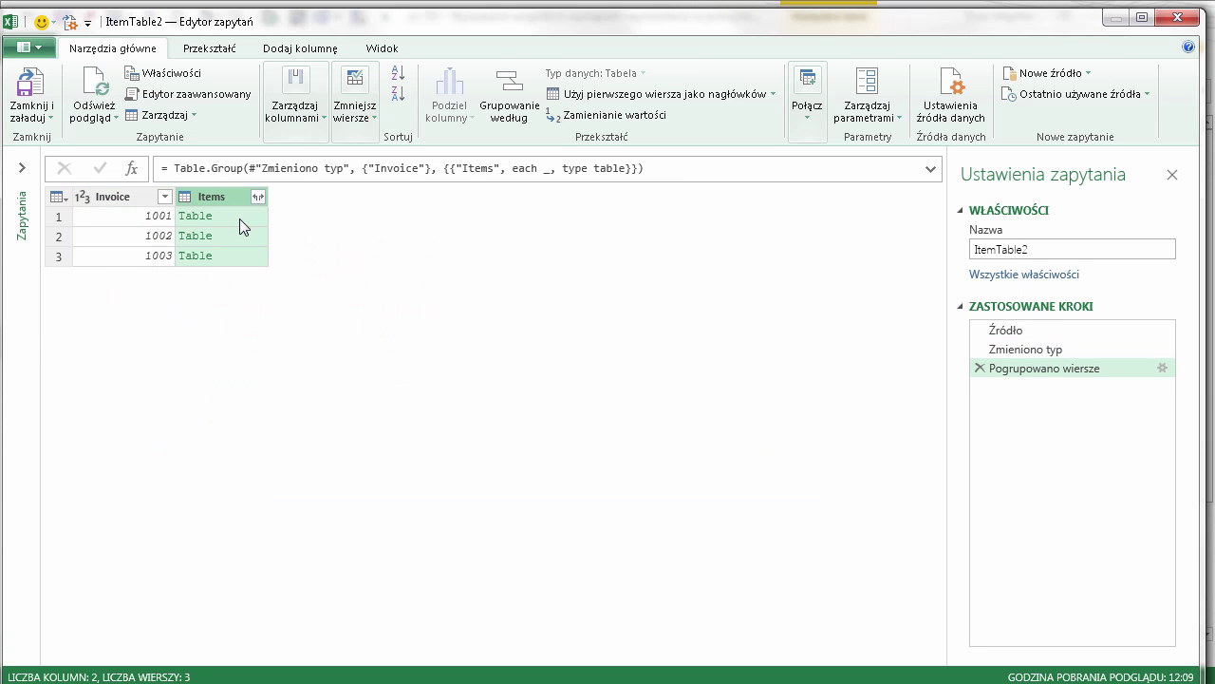
{"action": "left_click", "coordinate": [240, 218]}
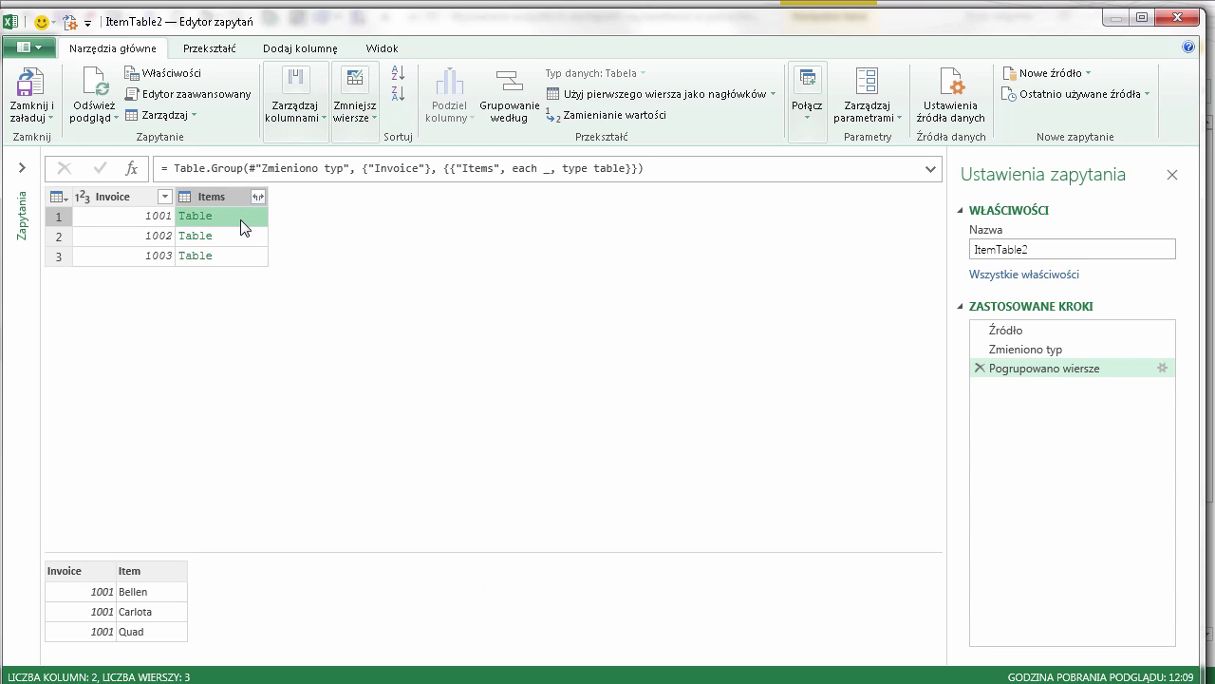
{"action": "key", "text": "ctrl+2"}
{"action": "left_click_drag", "start_coordinate": [251, 217], "coordinate": [382, 288]}
{"action": "left_click_drag", "start_coordinate": [36, 544], "coordinate": [213, 650]}
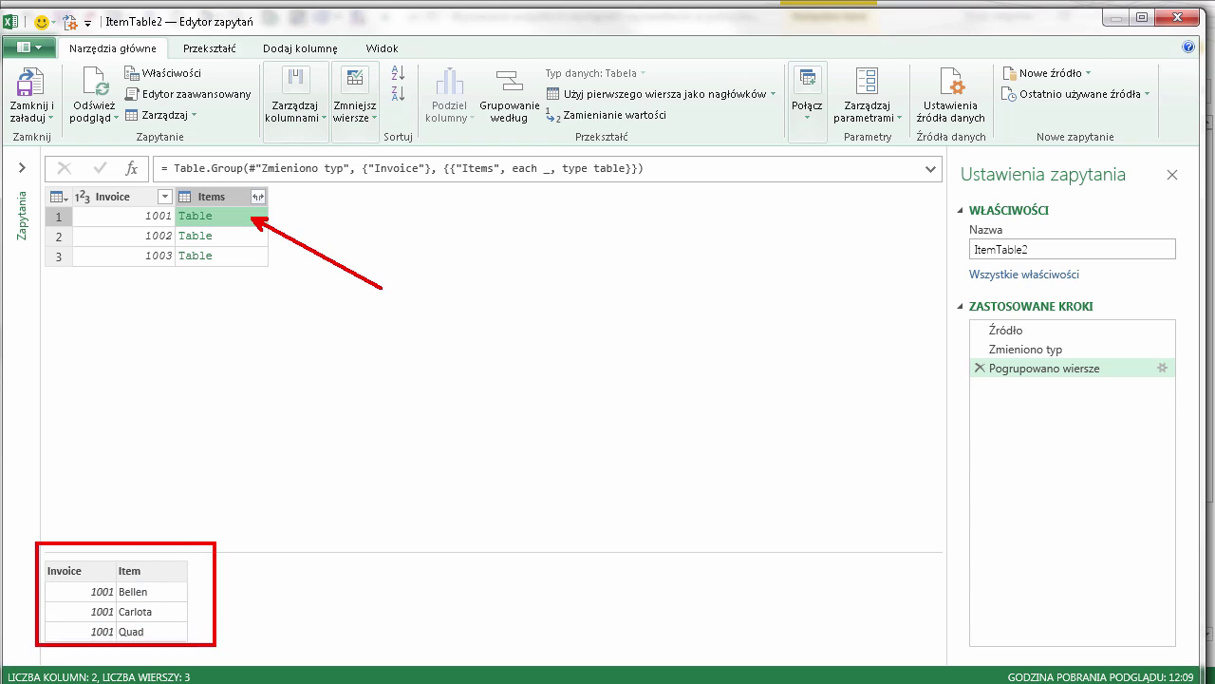
{"action": "left_click_drag", "start_coordinate": [212, 543], "coordinate": [327, 433]}
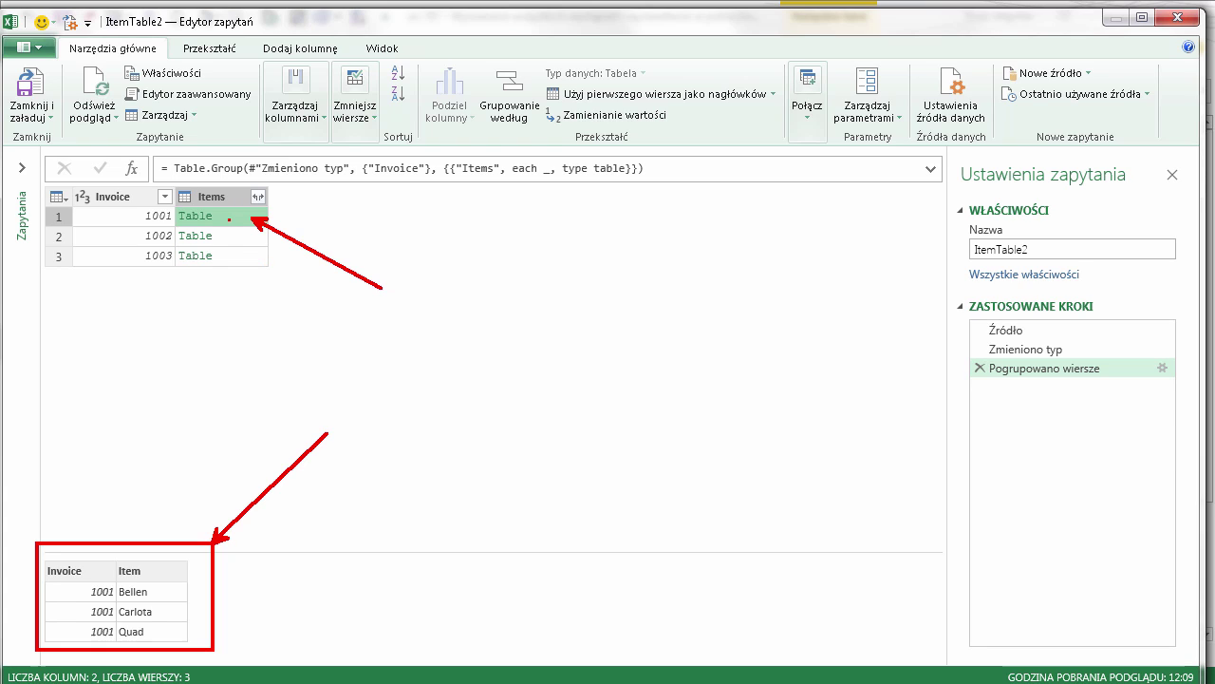
{"action": "key", "text": "Escape"}
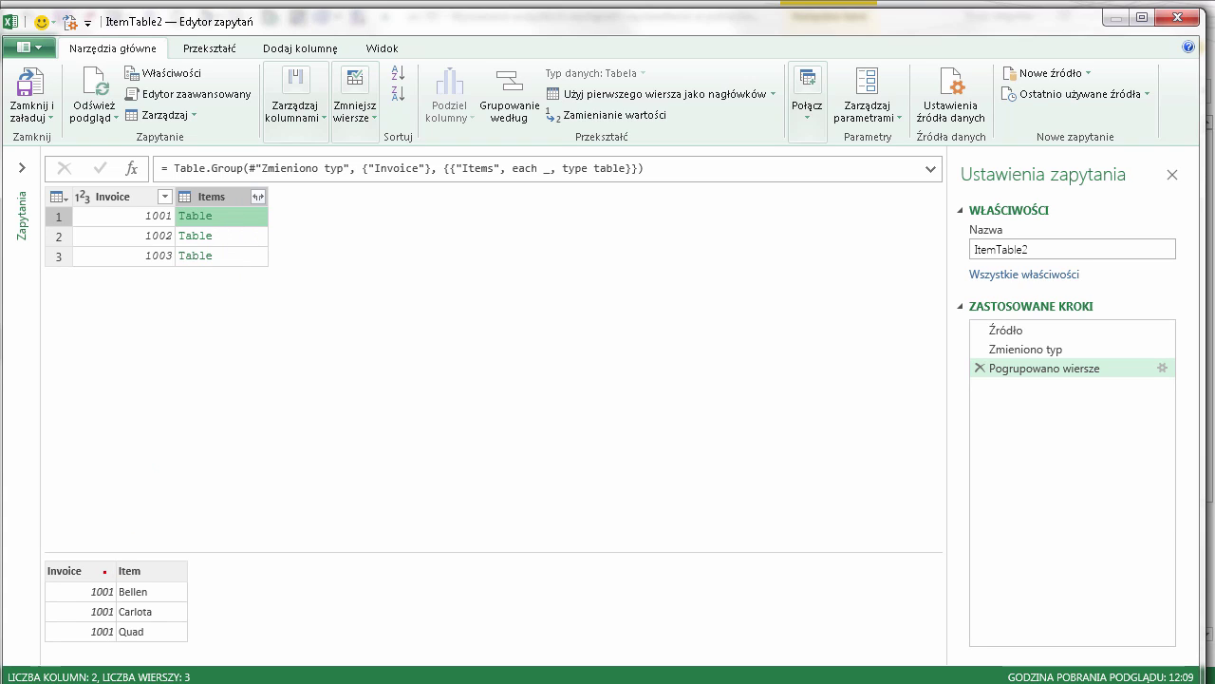
{"action": "left_click_drag", "start_coordinate": [91, 569], "coordinate": [101, 442]}
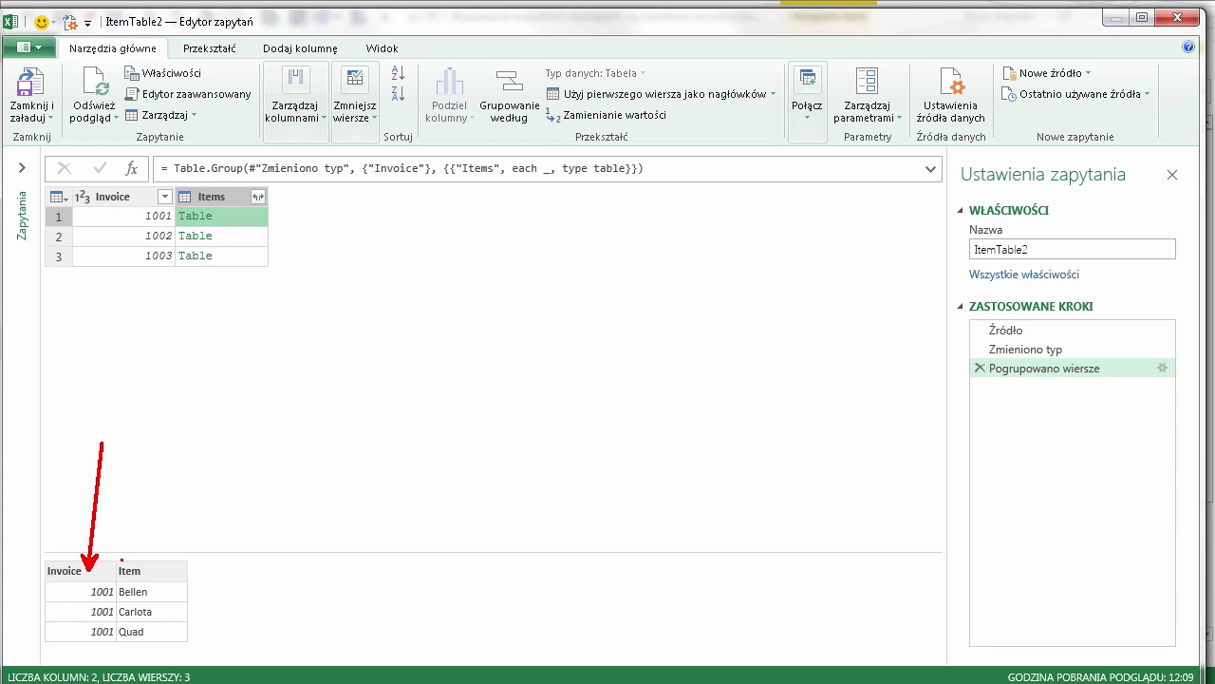
{"action": "left_click_drag", "start_coordinate": [110, 555], "coordinate": [187, 648]}
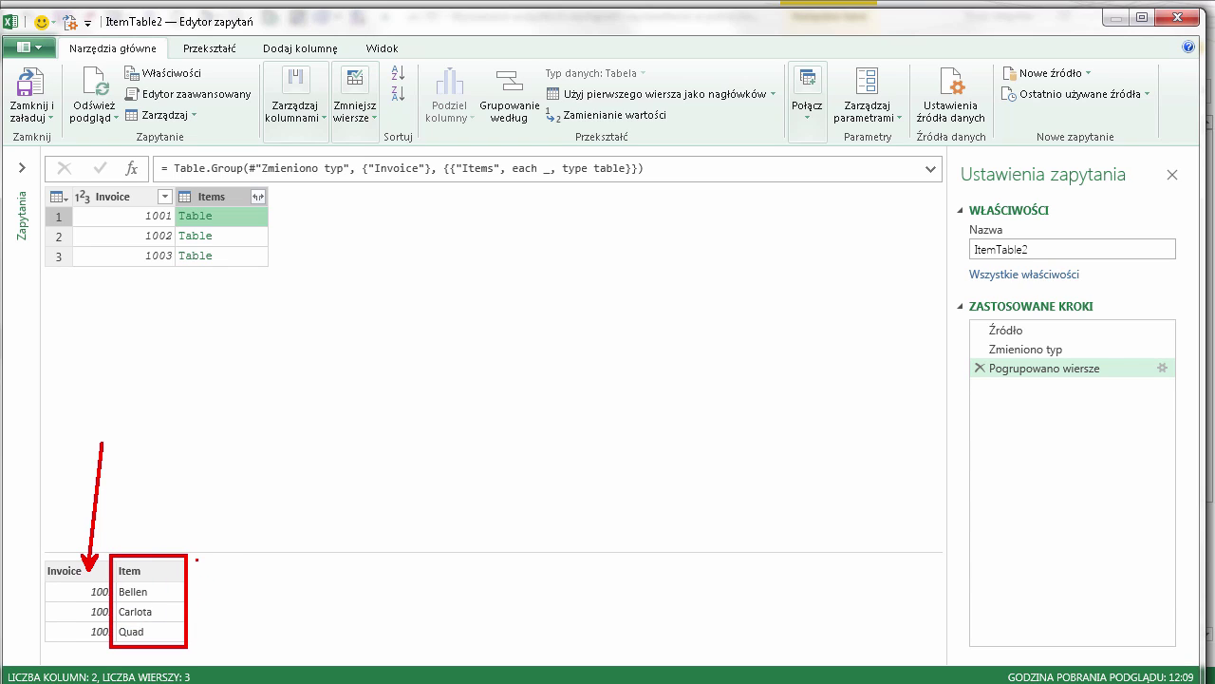
{"action": "left_click_drag", "start_coordinate": [197, 560], "coordinate": [293, 488]}
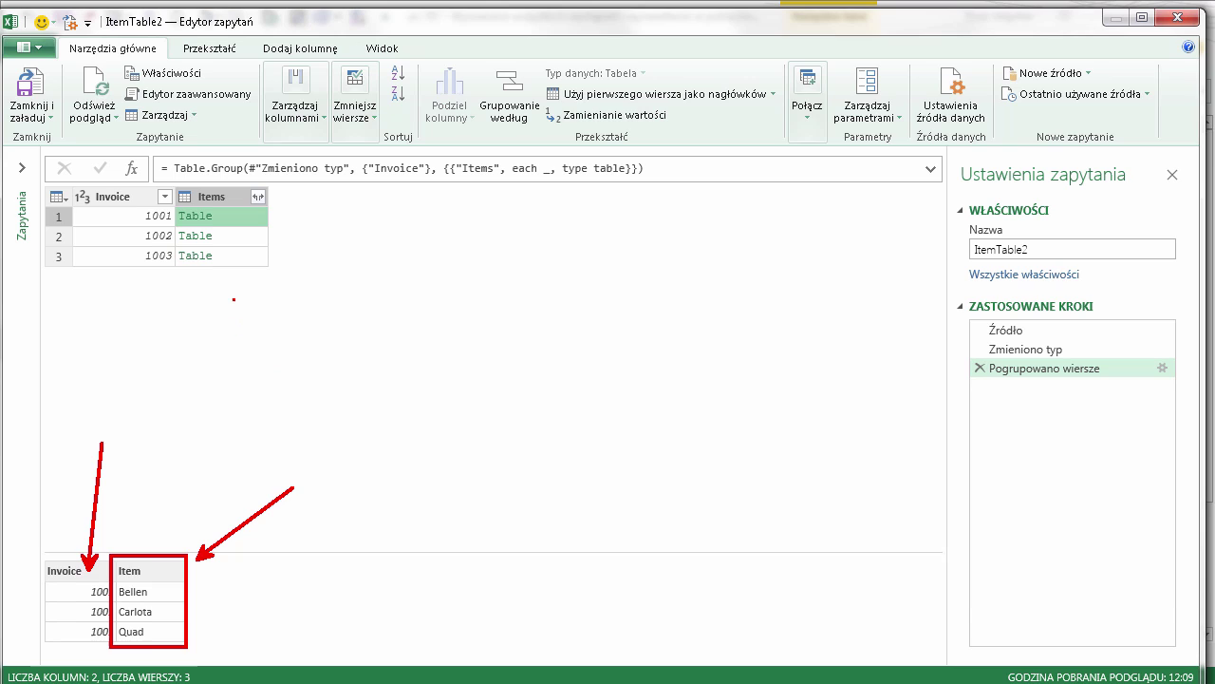
{"action": "mouse_move", "coordinate": [169, 130]}
{"action": "left_mouse_down"}
{"action": "mouse_move", "coordinate": [679, 189]}
{"action": "mouse_move", "coordinate": [275, 119]}
{"action": "mouse_move", "coordinate": [167, 123]}
{"action": "left_mouse_up"}
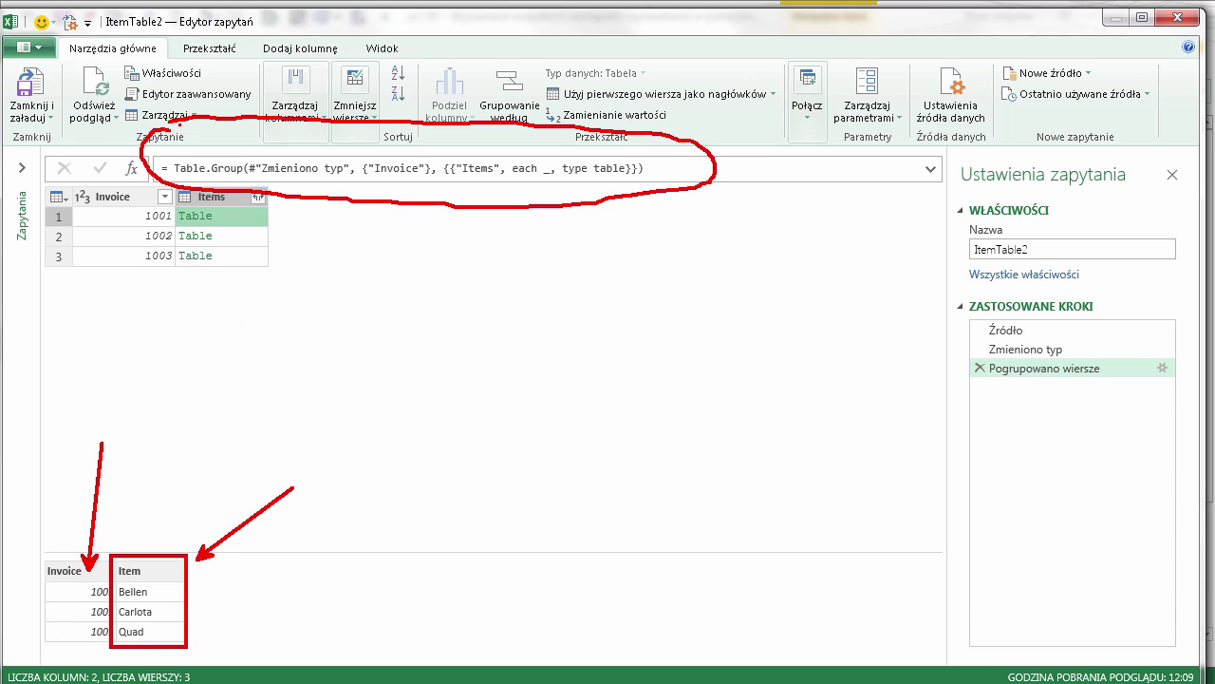
{"action": "key", "text": "Escape"}
Step: Re-enable the formula bar and start editing the Table.Group step's formula
{"action": "left_click", "coordinate": [391, 49]}
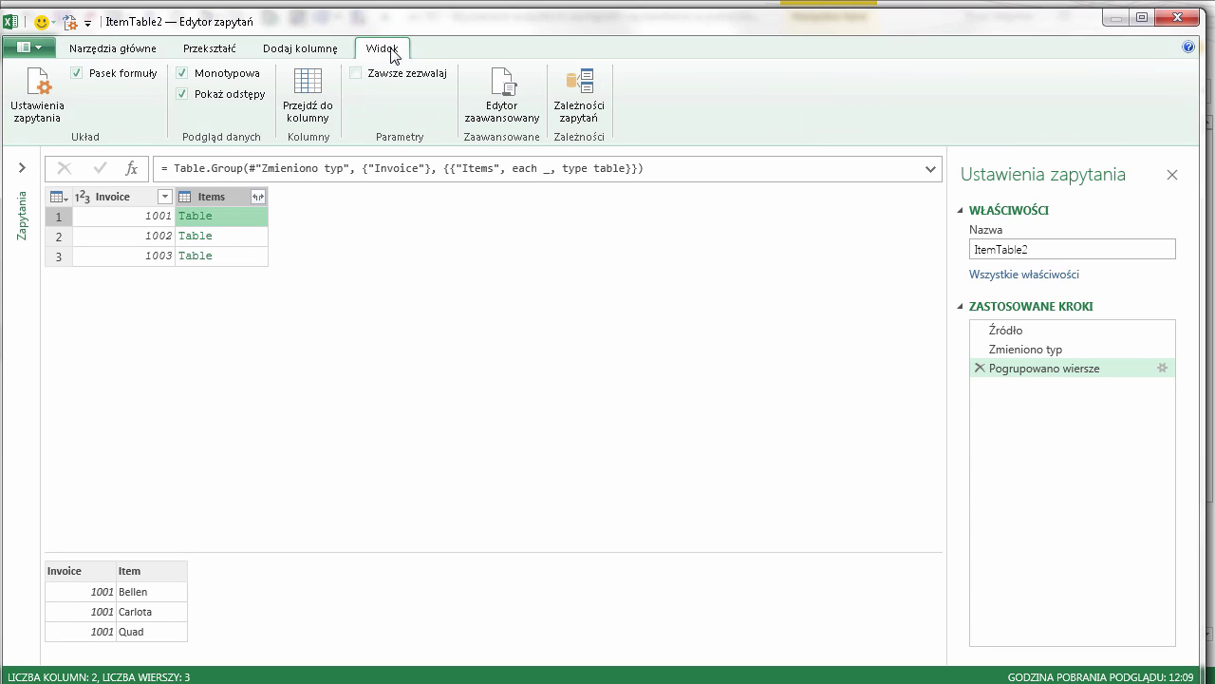
{"action": "left_click", "coordinate": [77, 73]}
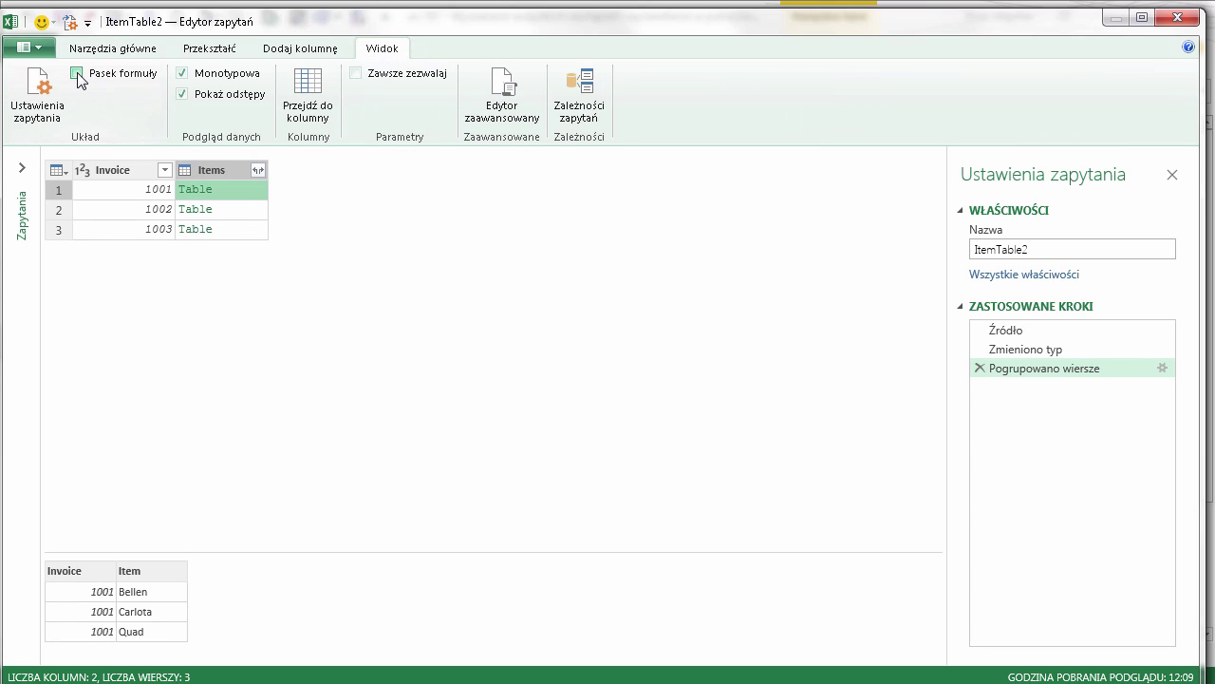
{"action": "left_click", "coordinate": [77, 73]}
{"action": "left_click", "coordinate": [643, 169]}
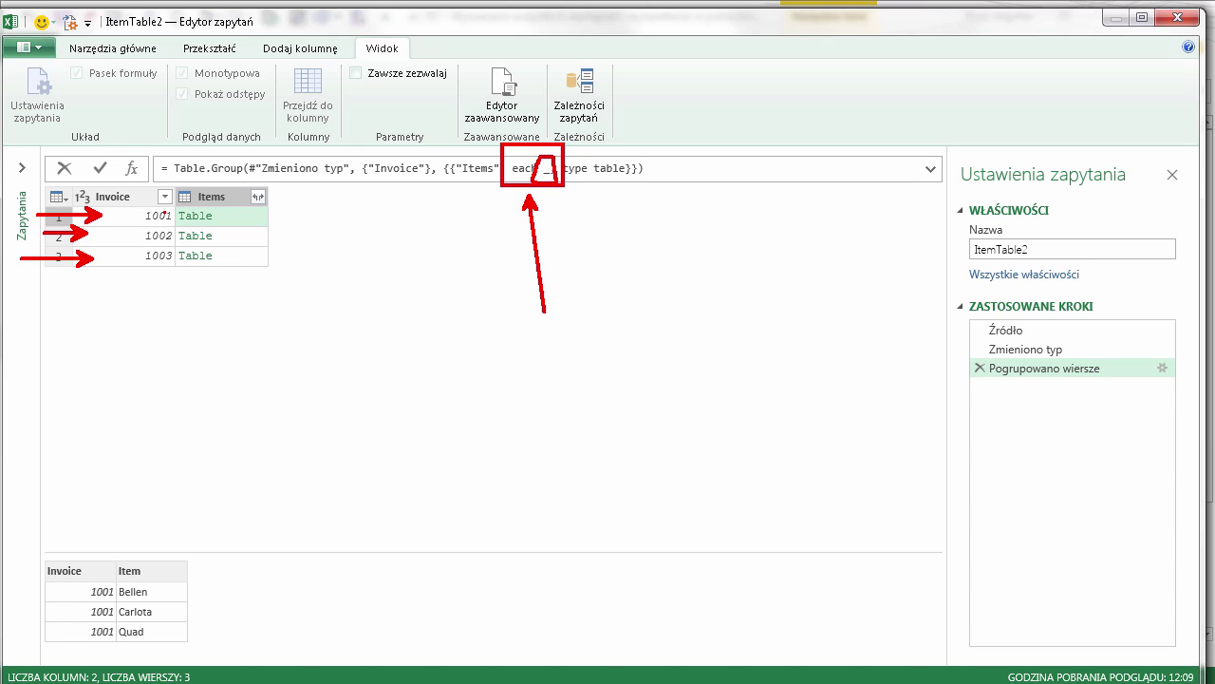
{"action": "left_click_drag", "start_coordinate": [207, 204], "coordinate": [207, 277]}
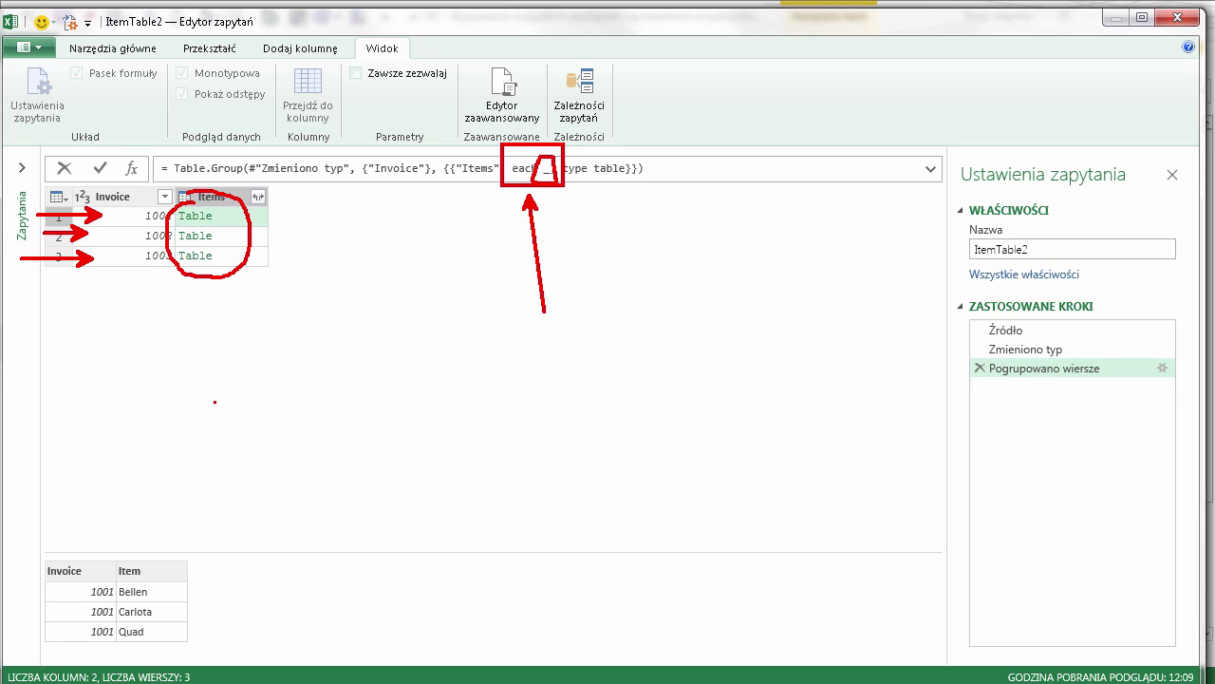
{"action": "left_click_drag", "start_coordinate": [129, 552], "coordinate": [128, 548]}
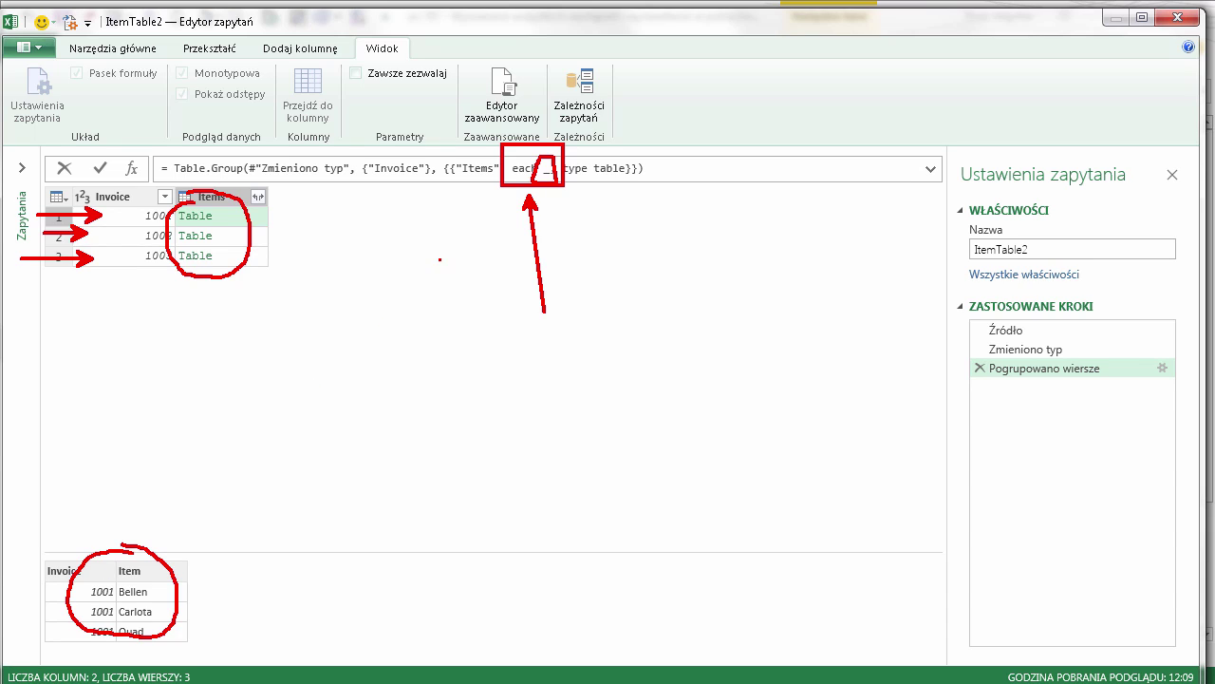
{"action": "key", "text": "Escape"}
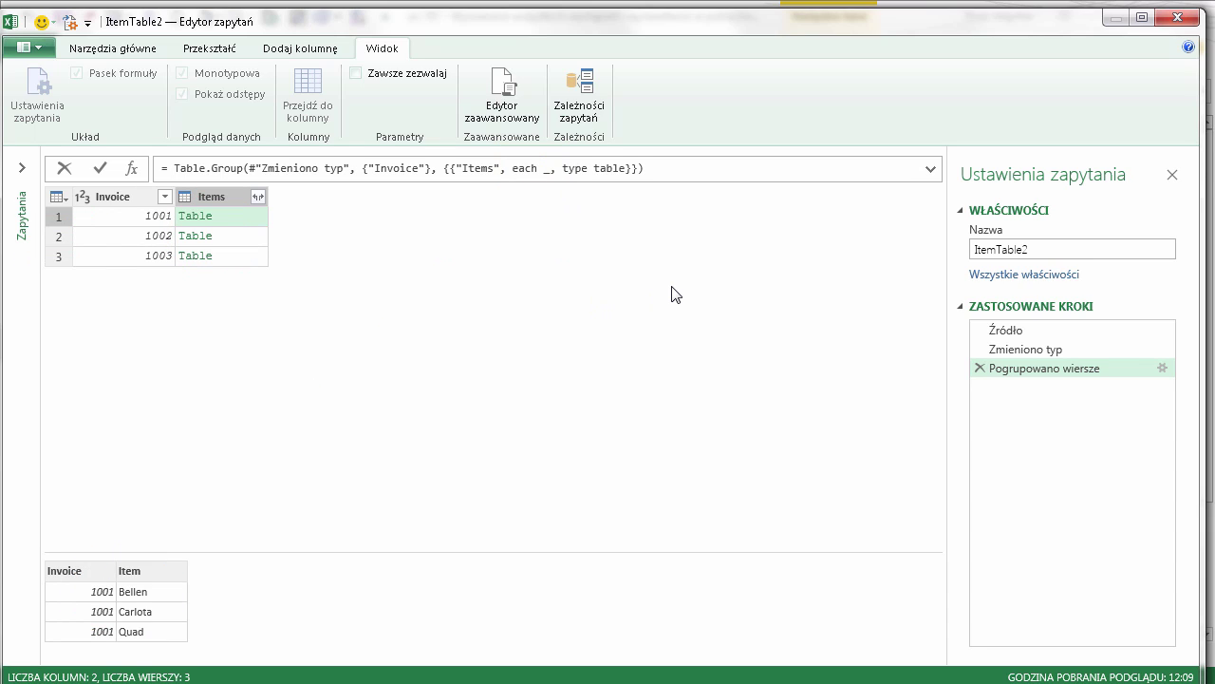
Step: Change the aggregation to each _[Item] and preview invoice 1001's item list
{"action": "type", "text": "["}
{"action": "type", "text": "Item"}
{"action": "type", "text": "]"}
{"action": "key", "text": "Return"}
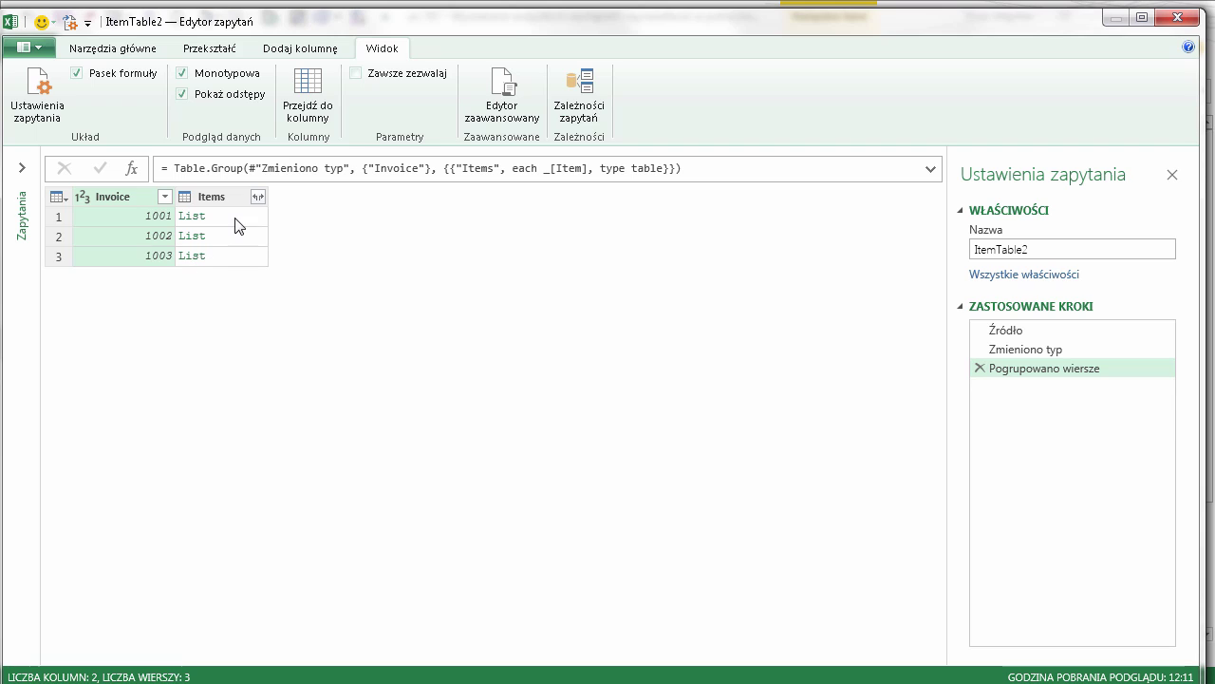
{"action": "left_click", "coordinate": [236, 216]}
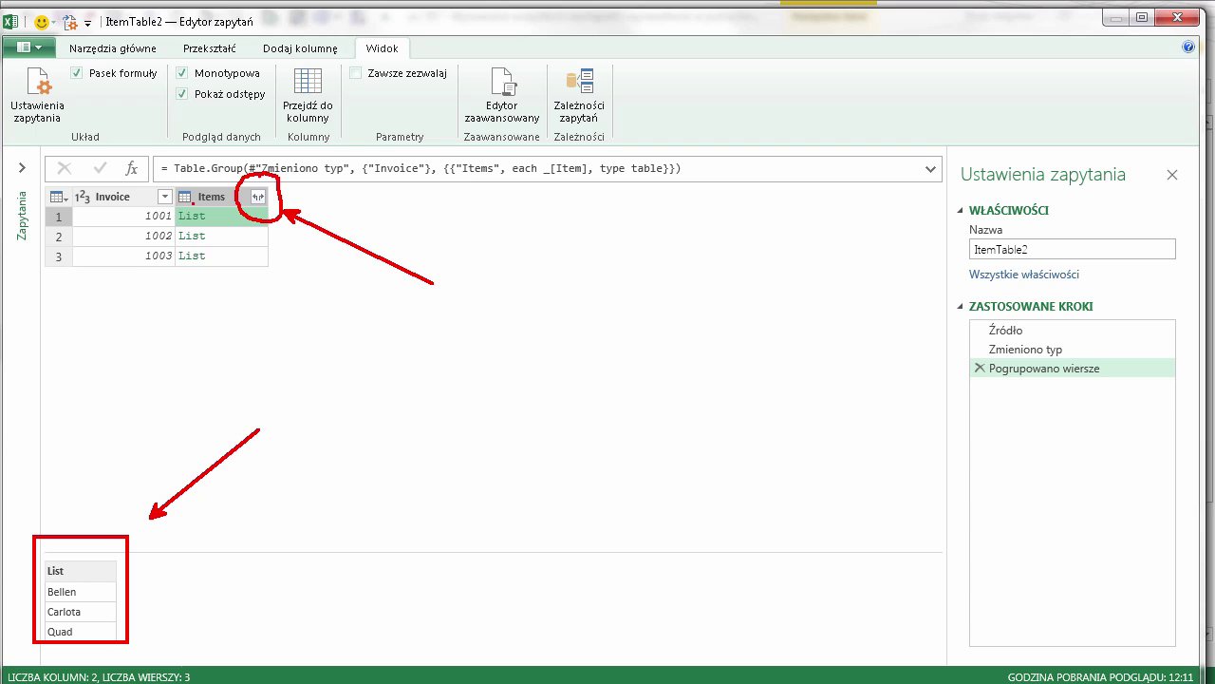
{"action": "left_click_drag", "start_coordinate": [198, 204], "coordinate": [341, 350]}
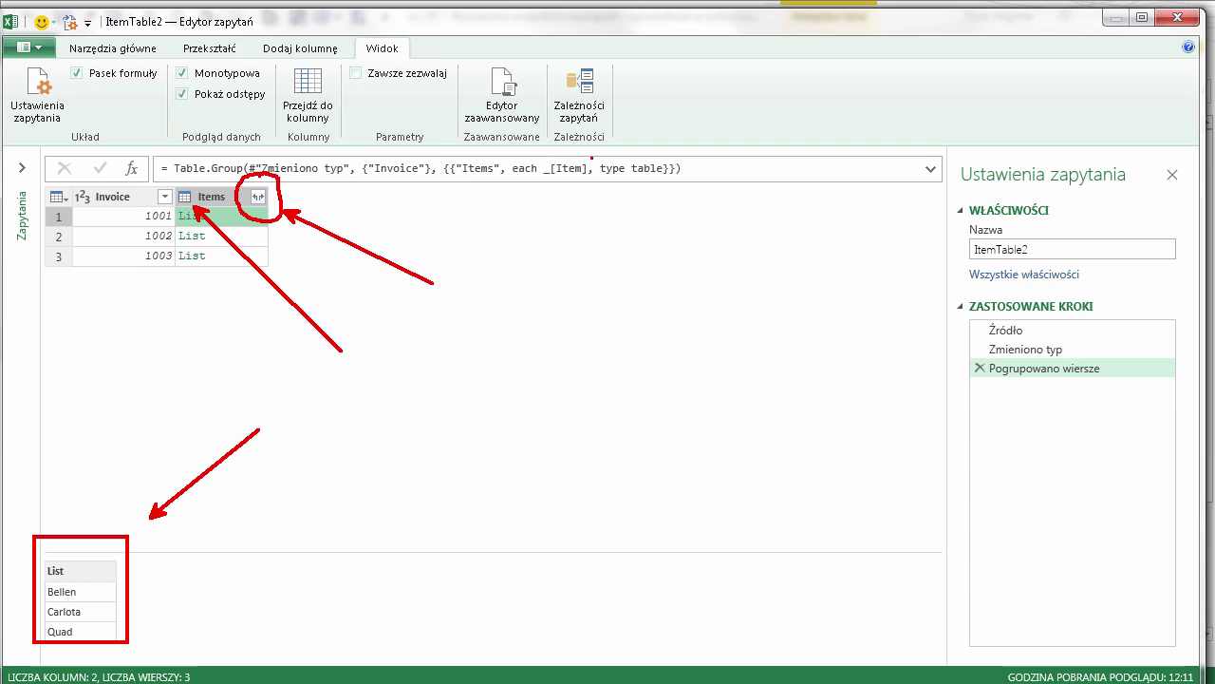
{"action": "mouse_move", "coordinate": [586, 148]}
{"action": "left_mouse_down"}
{"action": "mouse_move", "coordinate": [654, 188]}
{"action": "mouse_move", "coordinate": [590, 142]}
{"action": "left_mouse_up"}
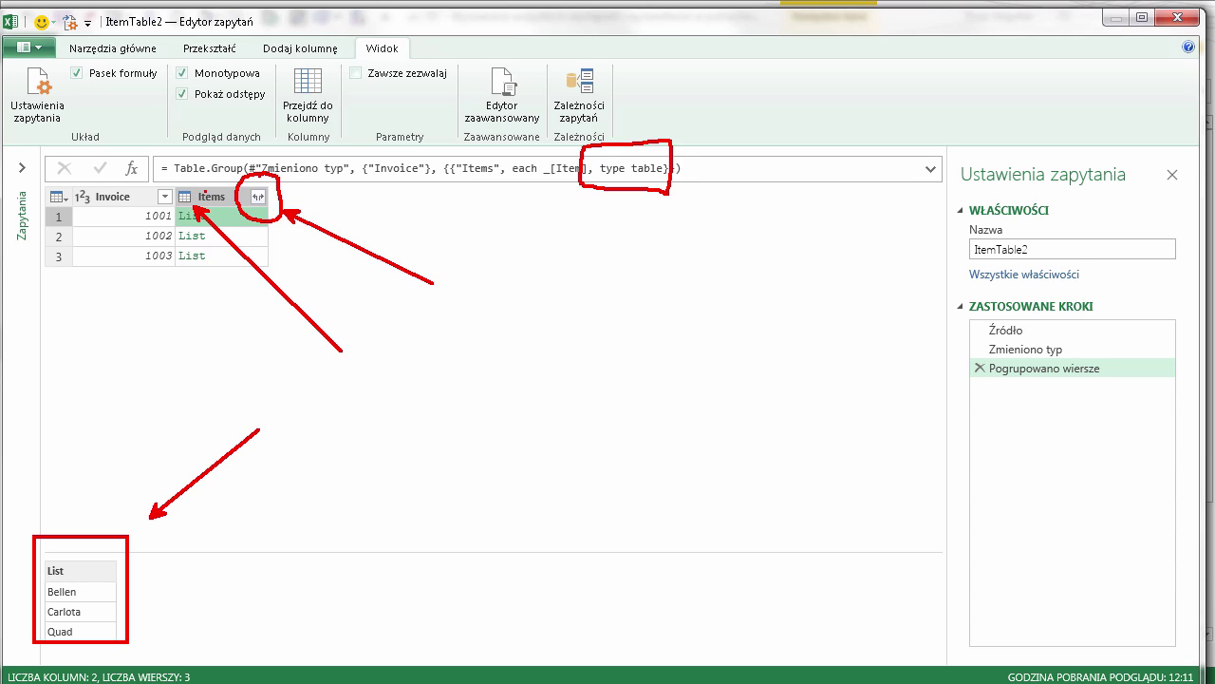
{"action": "key", "text": "Escape"}
Step: Delete ', type table' from the grouping formula so Items holds plain lists
{"action": "left_click", "coordinate": [663, 169]}
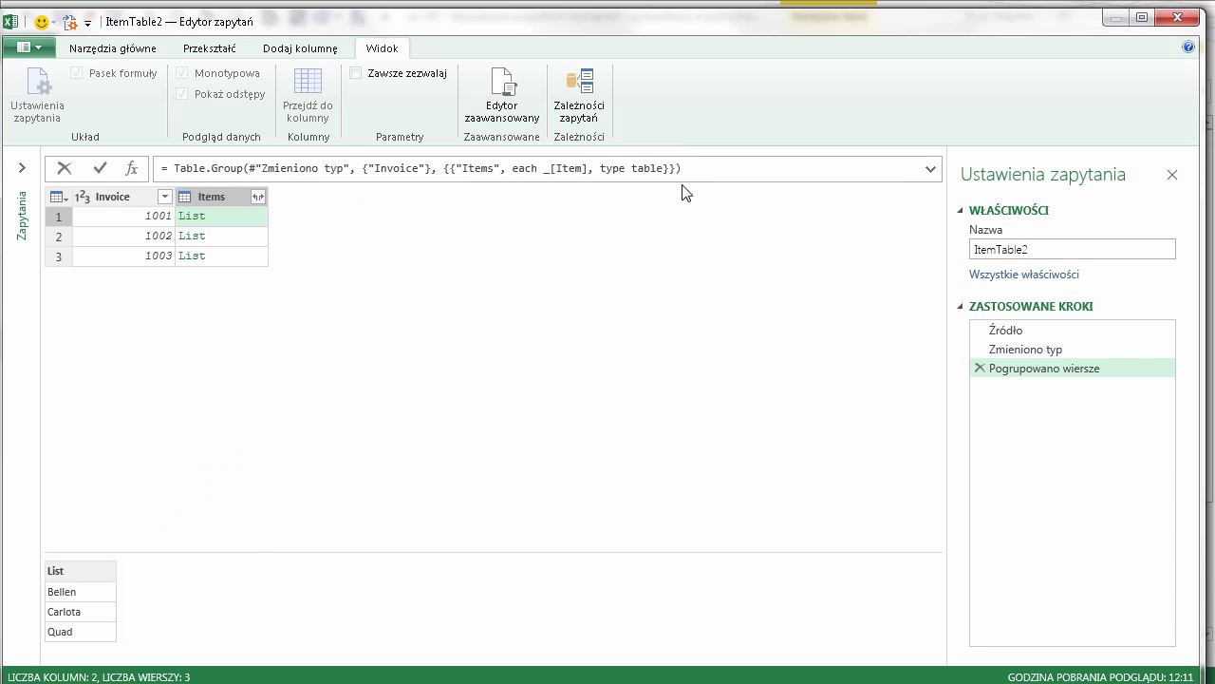
{"action": "key", "text": "BackSpace"}
{"action": "key", "text": "BackSpace"}
{"action": "key", "text": "BackSpace"}
{"action": "key", "text": "BackSpace"}
{"action": "key", "text": "BackSpace"}
{"action": "key", "text": "BackSpace"}
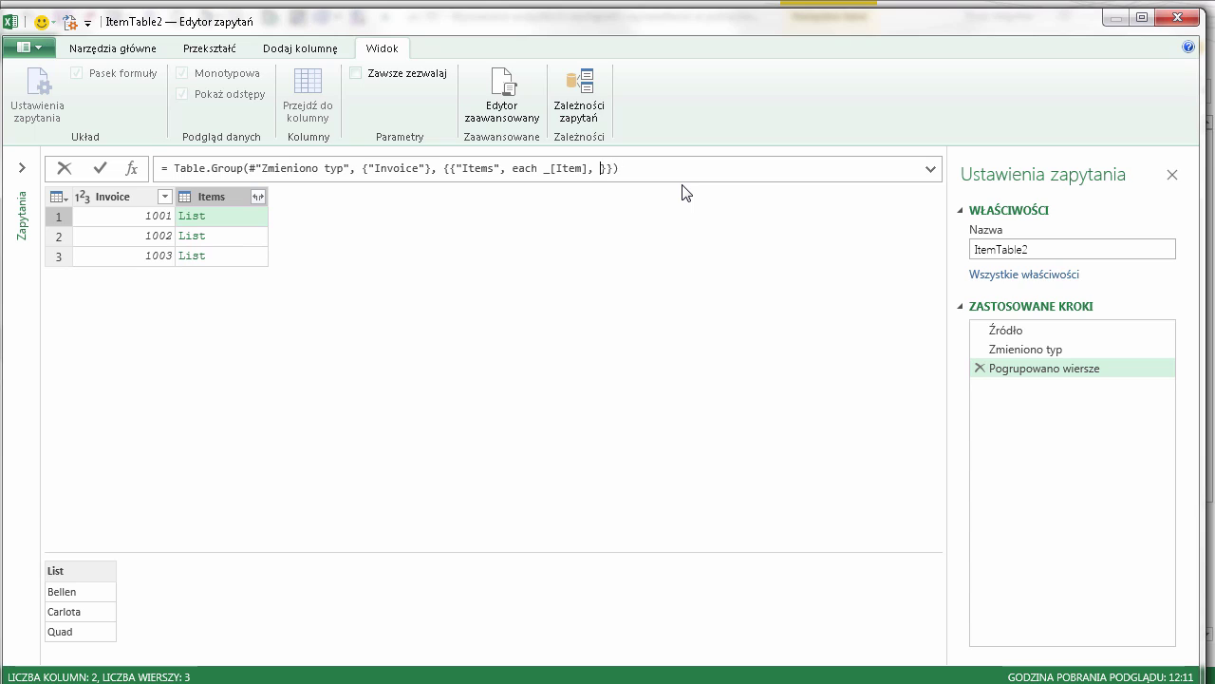
{"action": "key", "text": "BackSpace"}
{"action": "key", "text": "BackSpace"}
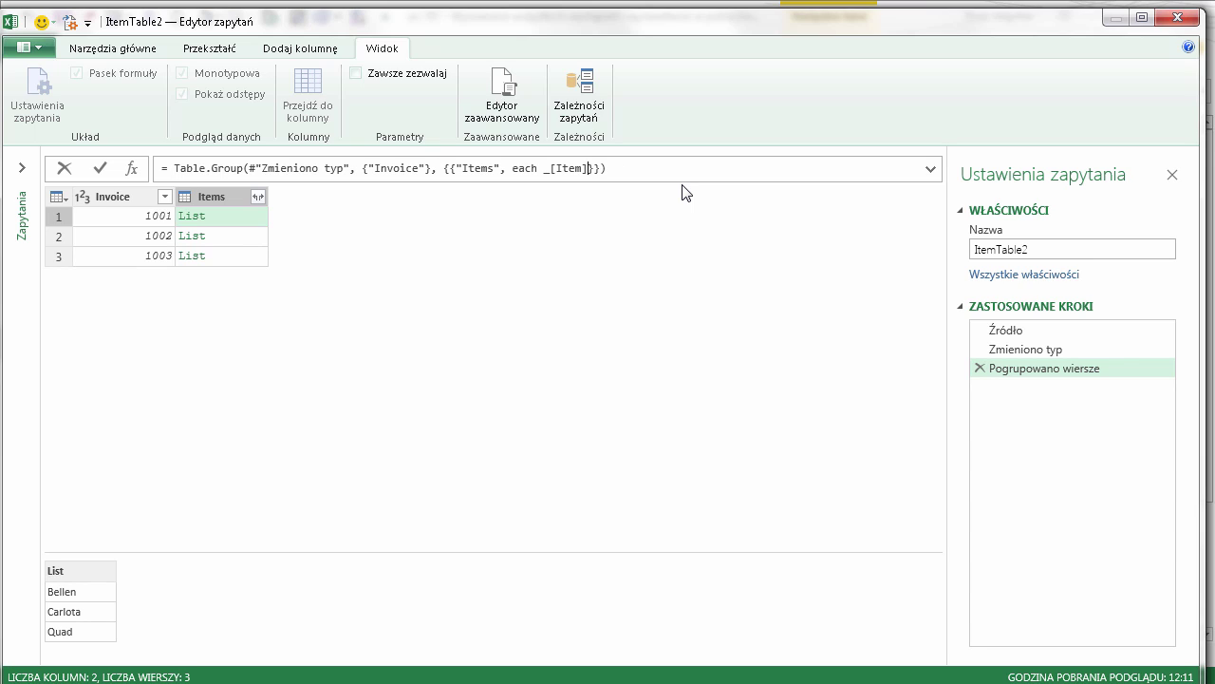
{"action": "key", "text": "Return"}
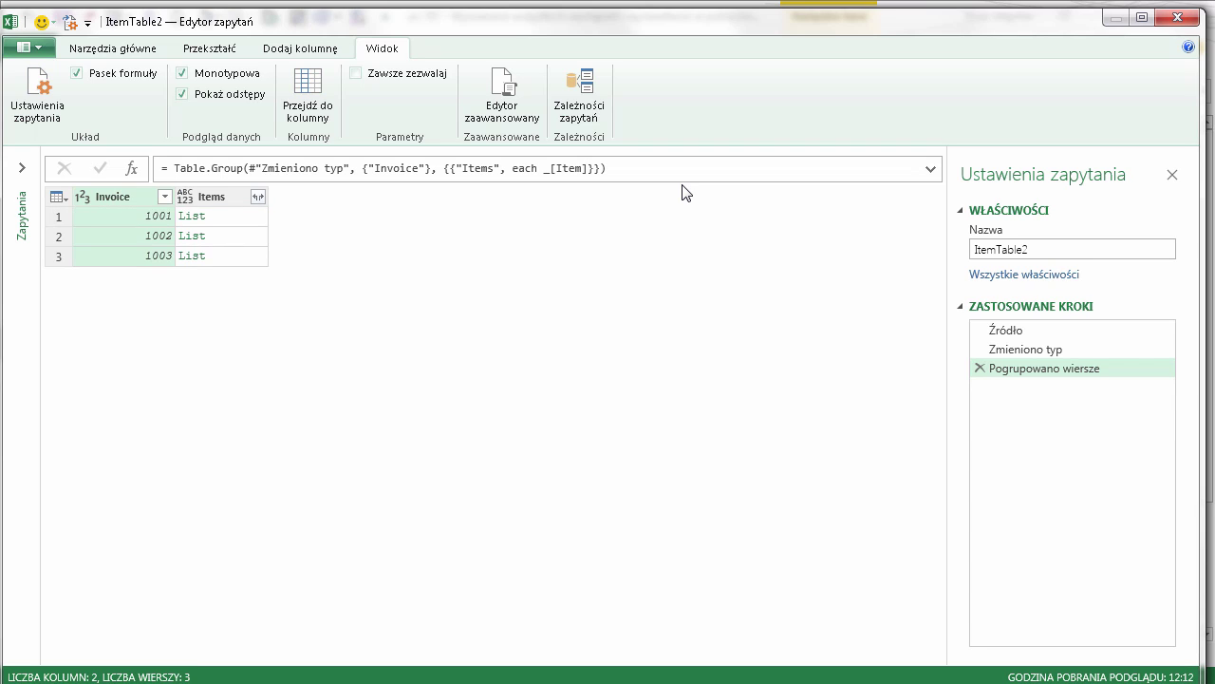
Step: Extract the Items list values joined with the Przecinek (comma) delimiter
{"action": "left_click", "coordinate": [257, 197]}
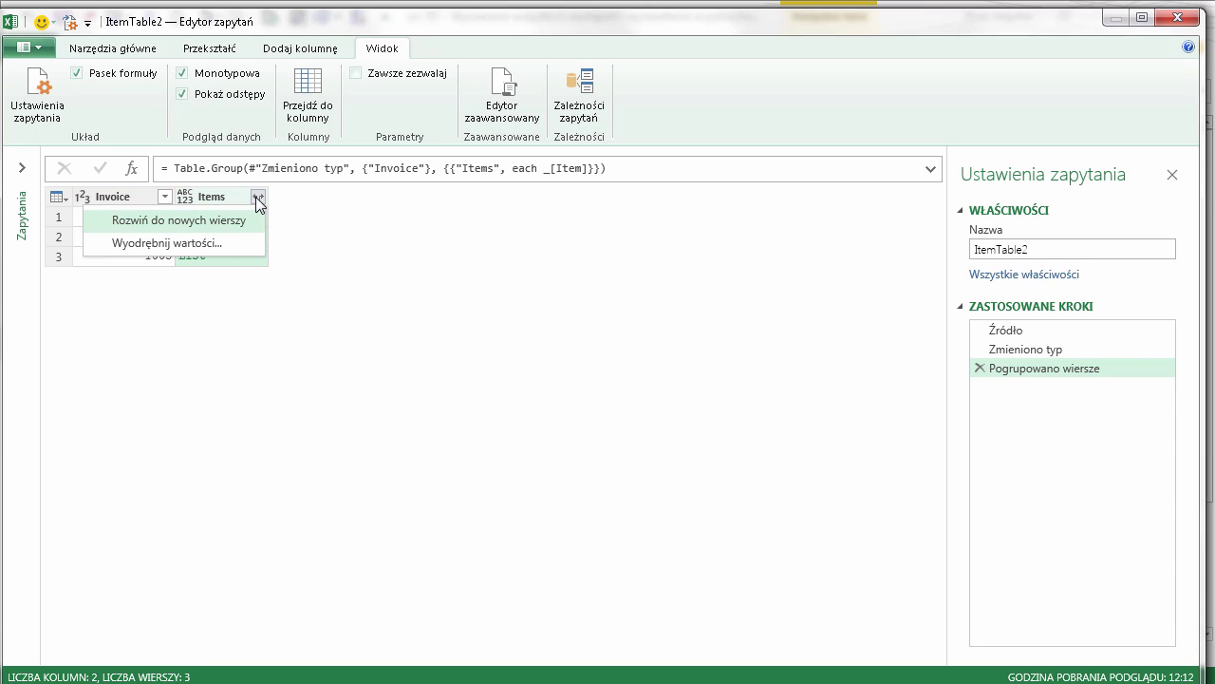
{"action": "left_click", "coordinate": [172, 244]}
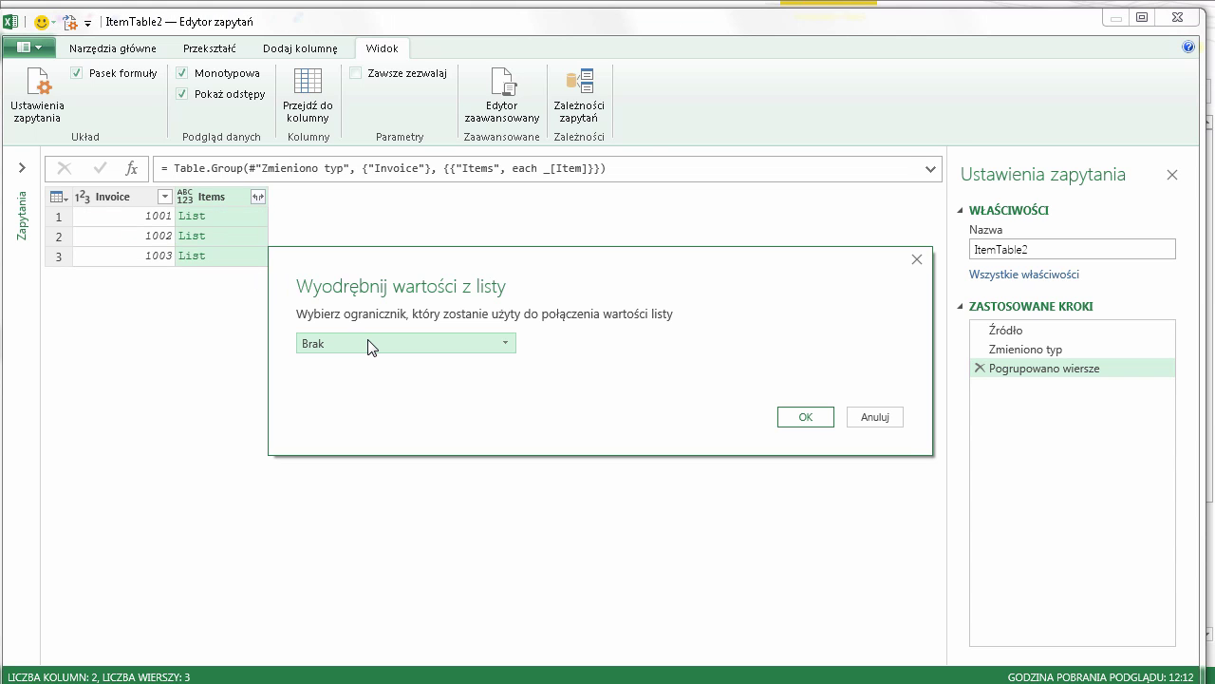
{"action": "left_click", "coordinate": [371, 346]}
{"action": "left_click", "coordinate": [345, 381]}
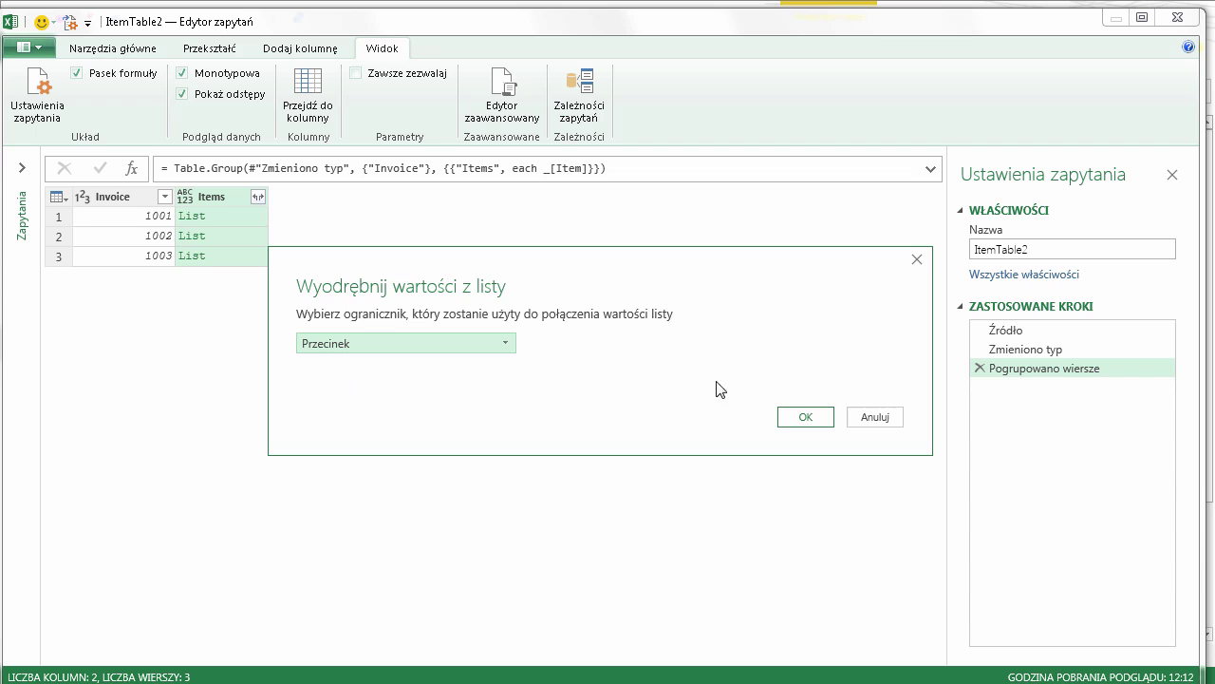
{"action": "left_click", "coordinate": [807, 419]}
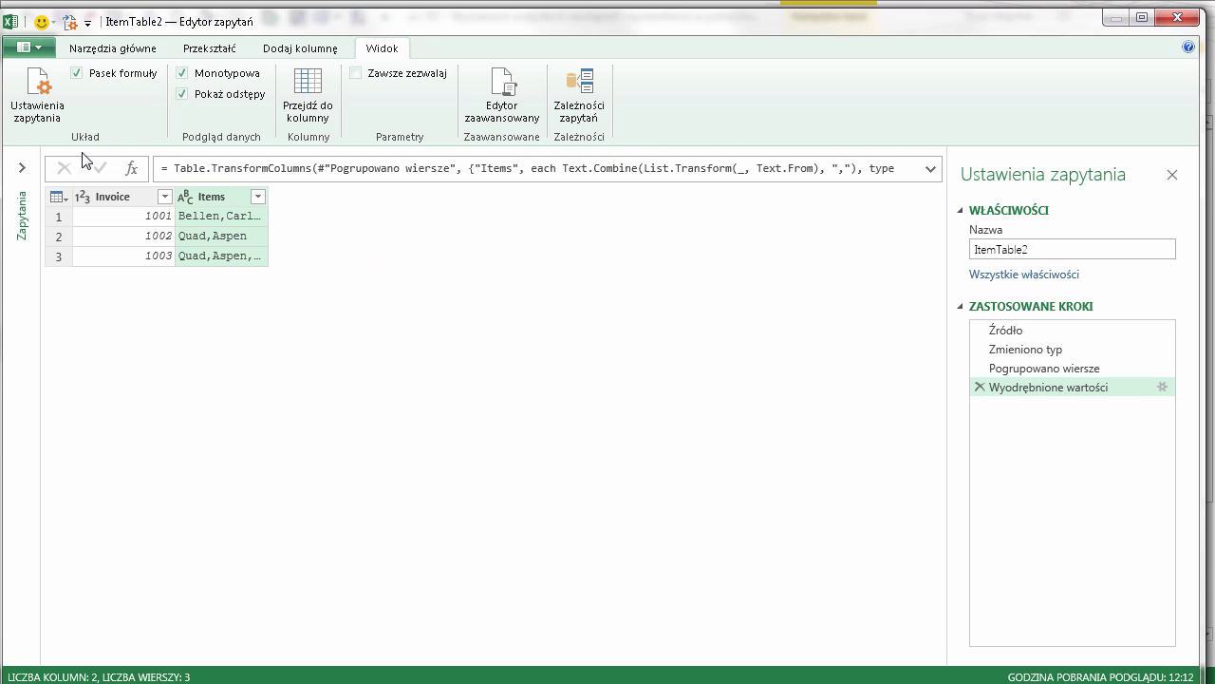
{"action": "left_click", "coordinate": [102, 49]}
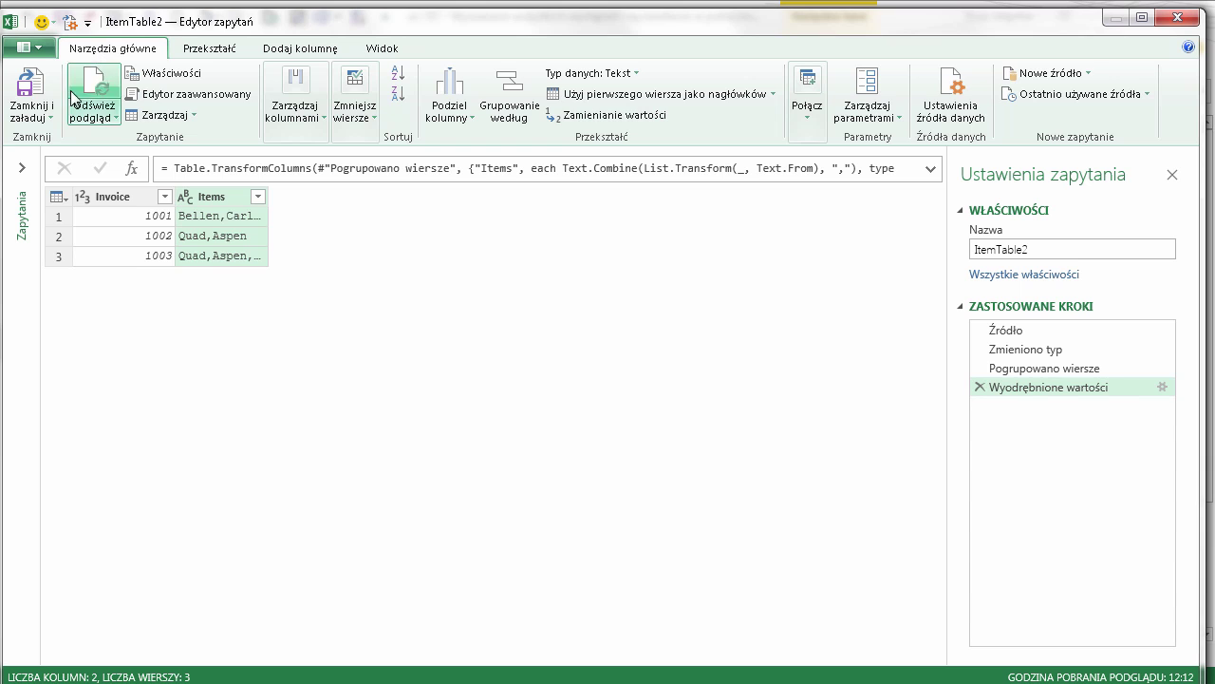
Step: Close and load the query to the existing ex-707 worksheet at cell E4
{"action": "left_click", "coordinate": [48, 117]}
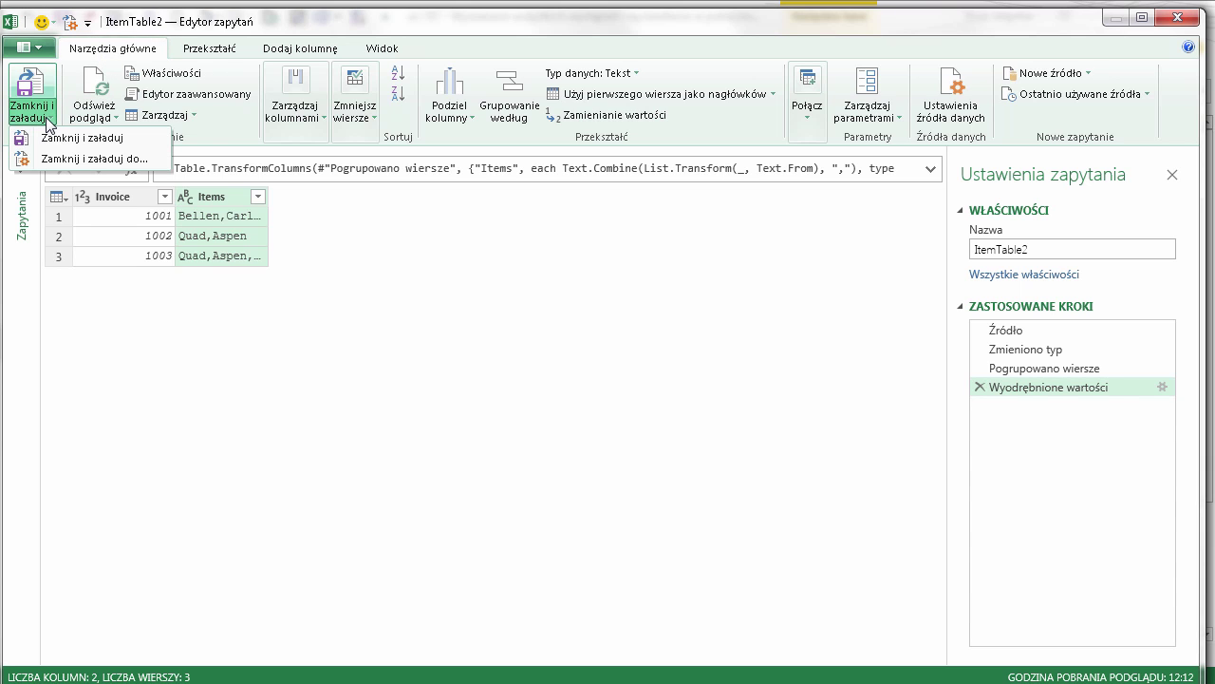
{"action": "left_click", "coordinate": [125, 158]}
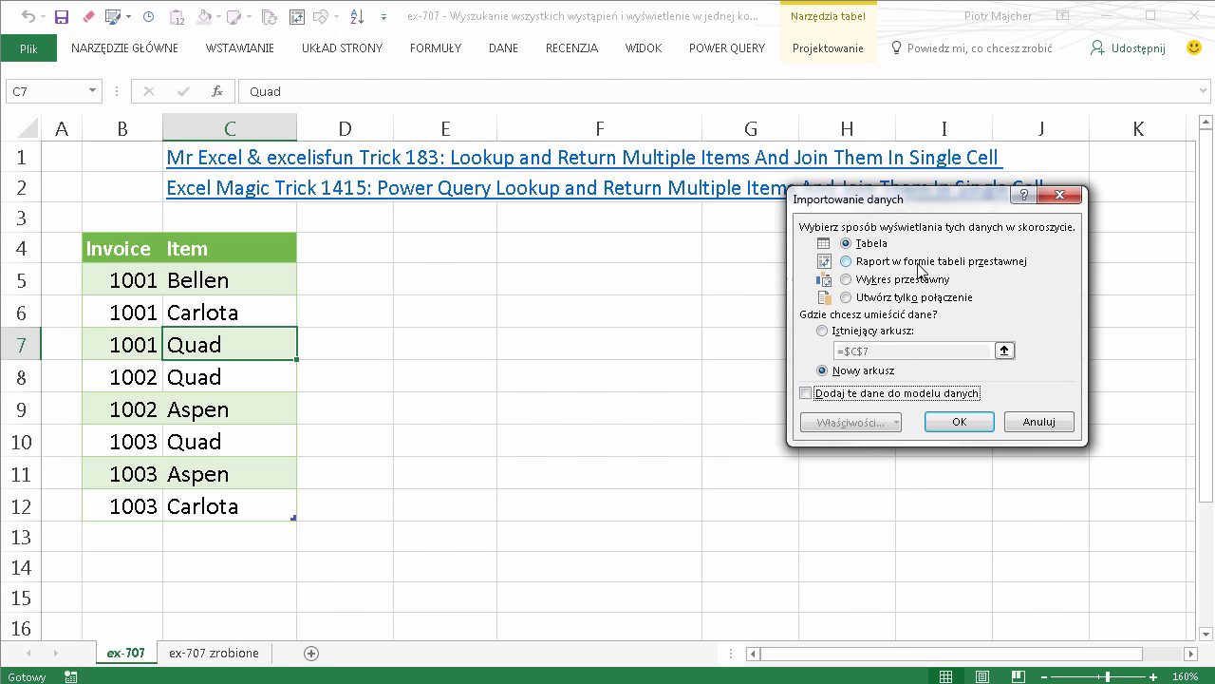
{"action": "left_click", "coordinate": [826, 332]}
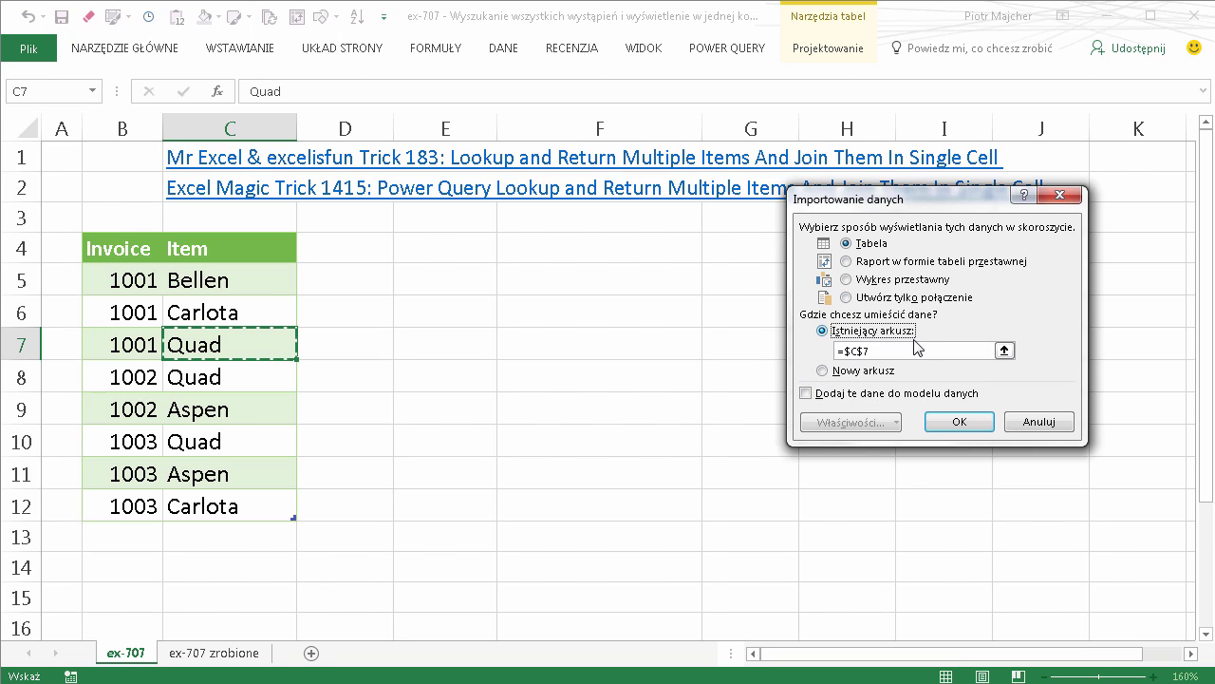
{"action": "left_click", "coordinate": [523, 250]}
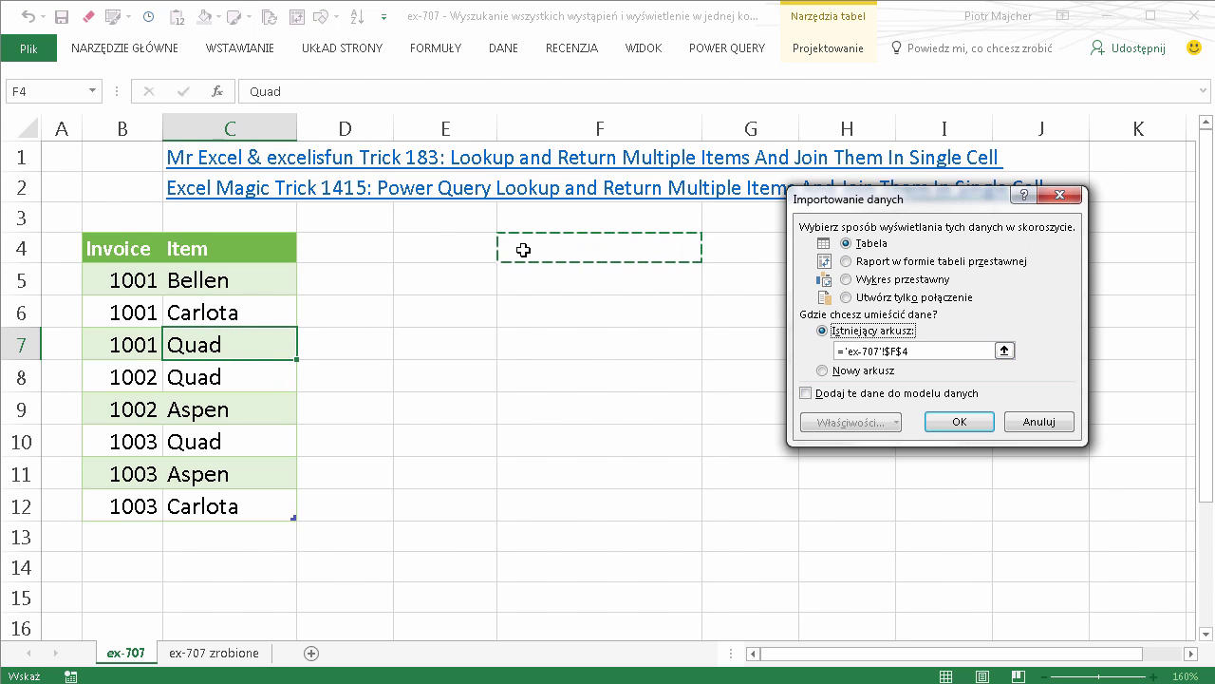
{"action": "left_click", "coordinate": [460, 249]}
{"action": "left_click", "coordinate": [968, 427]}
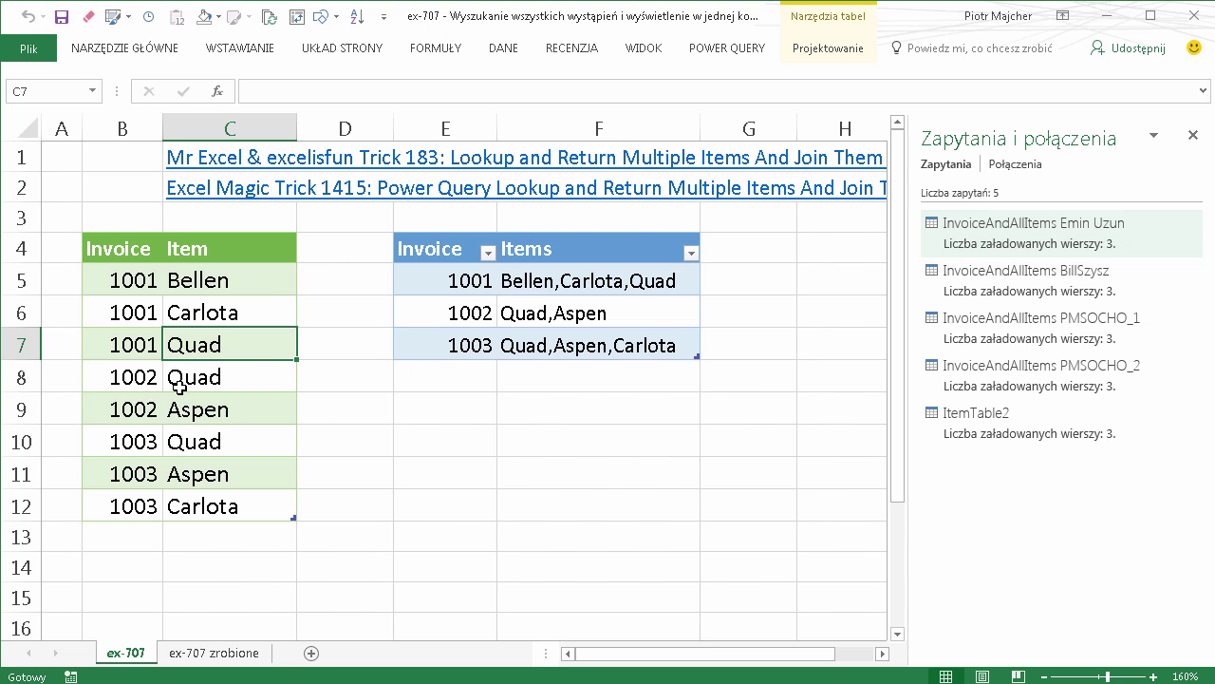
{"action": "left_click", "coordinate": [209, 376]}
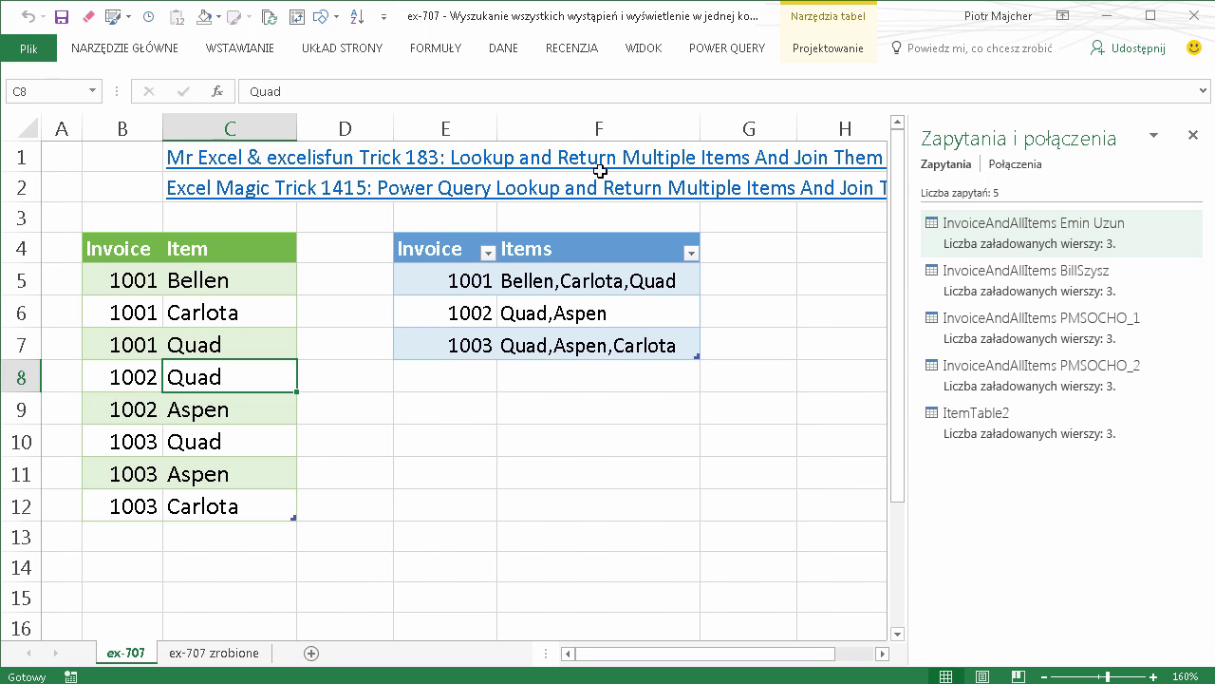
Step: Create a second query from the table and group by Invoice into Helper with All Rows
{"action": "left_click", "coordinate": [740, 50]}
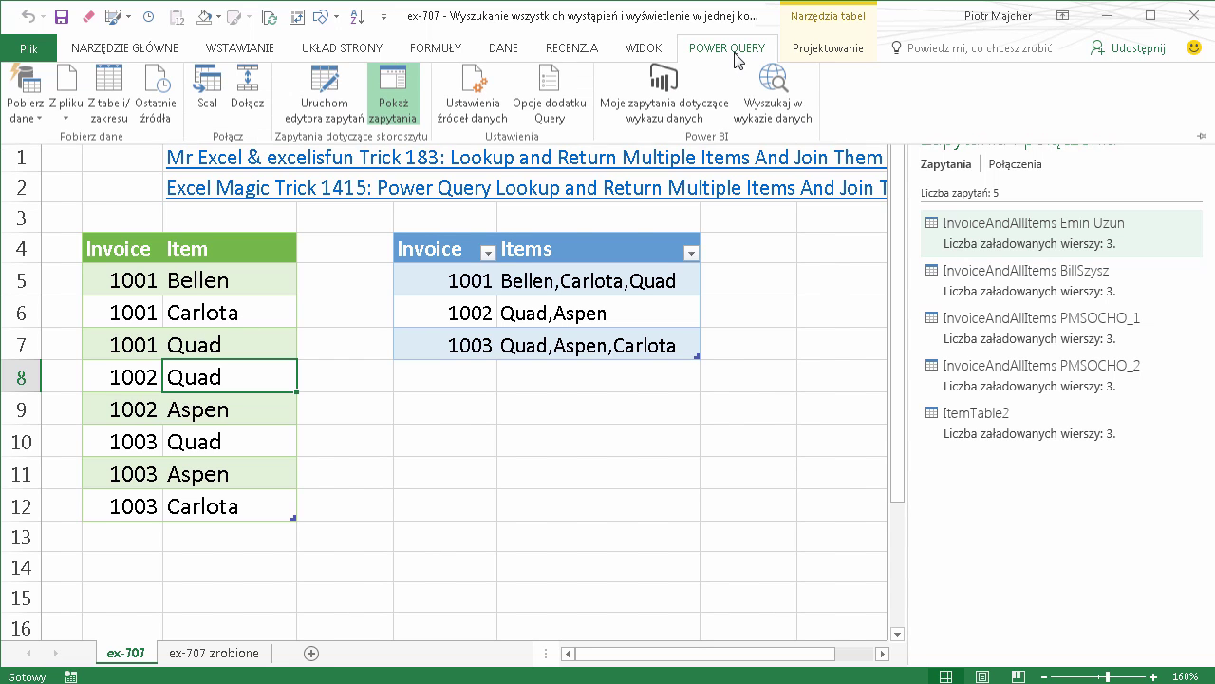
{"action": "left_click", "coordinate": [114, 124]}
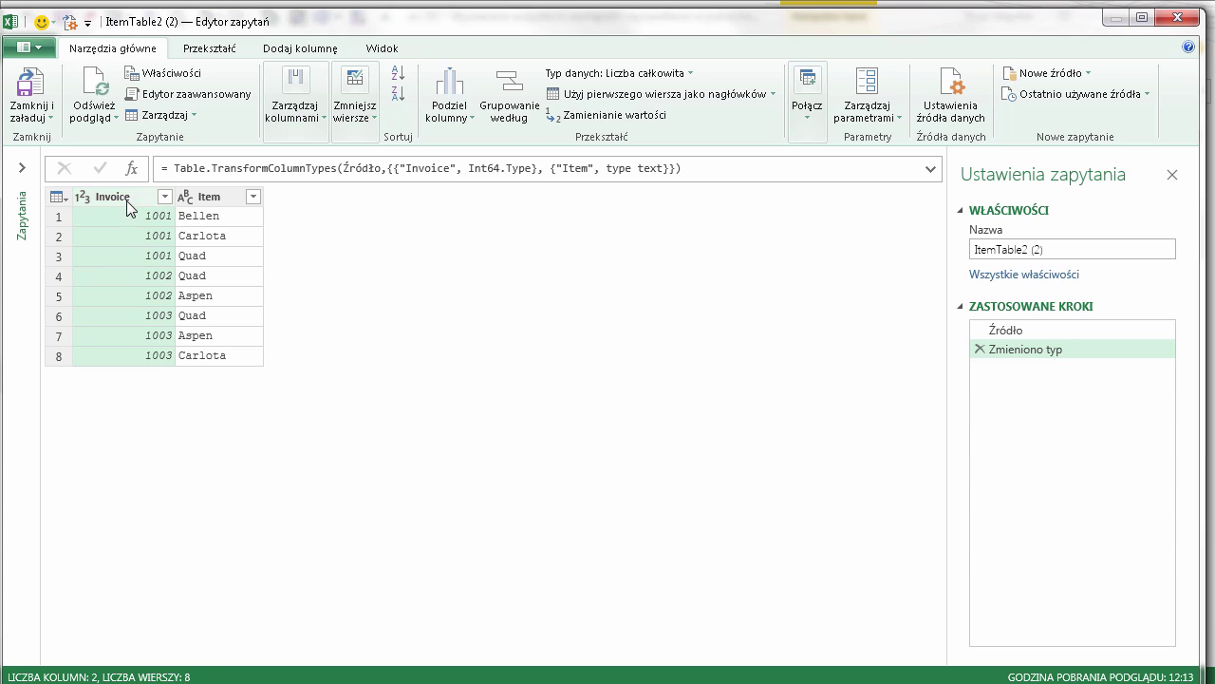
{"action": "right_click", "coordinate": [125, 196]}
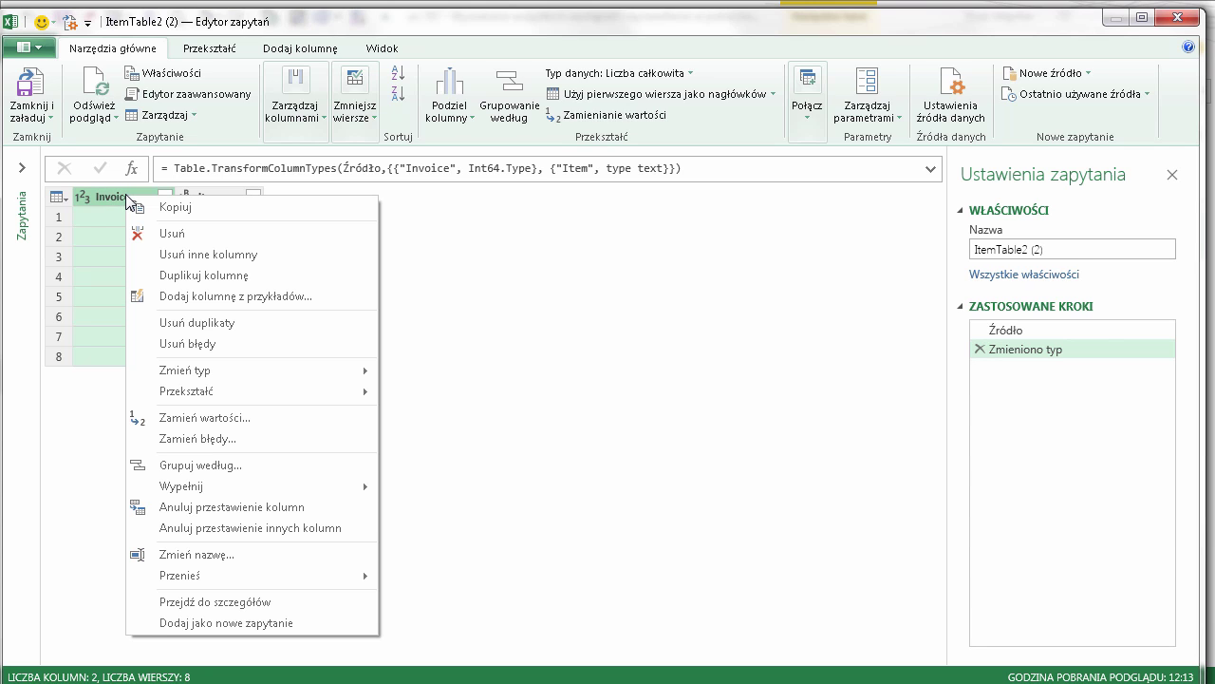
{"action": "left_click", "coordinate": [241, 467]}
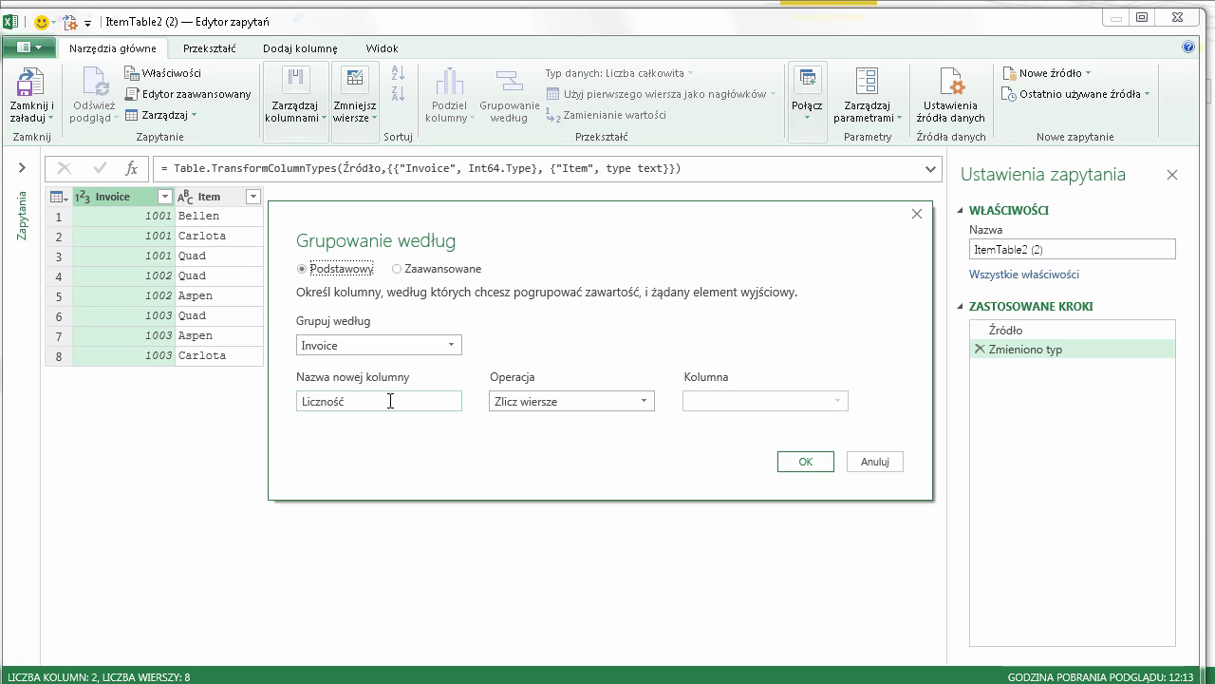
{"action": "left_click_drag", "start_coordinate": [390, 401], "coordinate": [274, 400]}
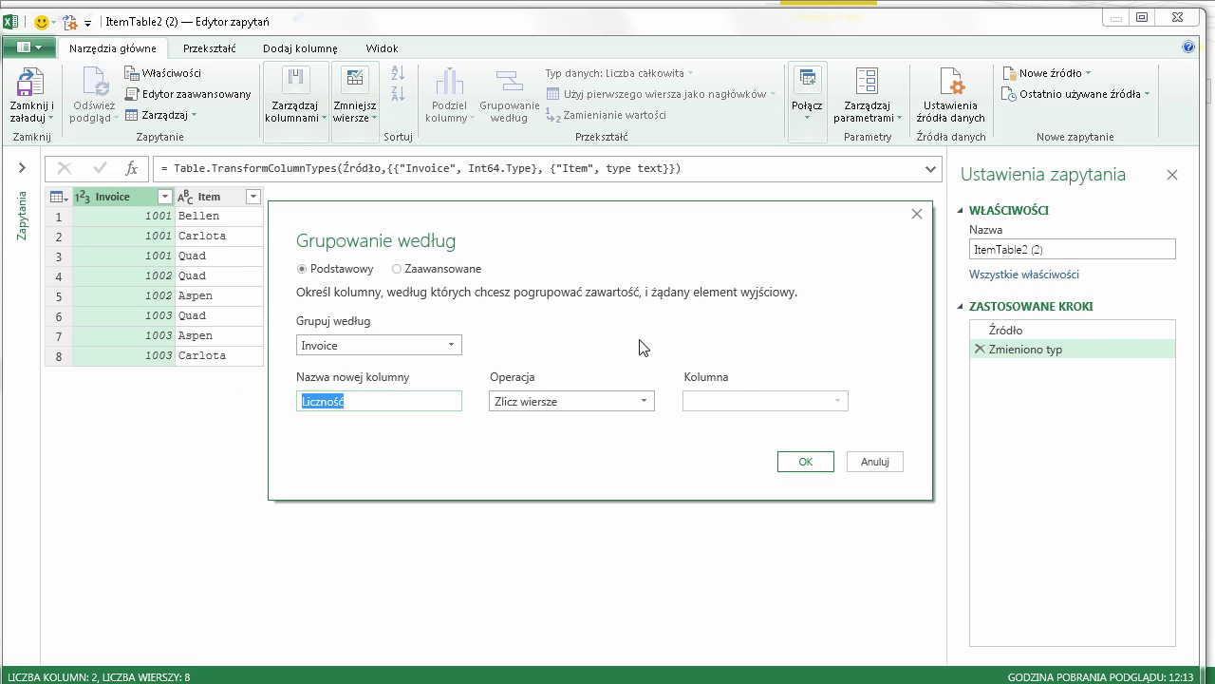
{"action": "type", "text": "Helper"}
{"action": "left_click", "coordinate": [618, 402]}
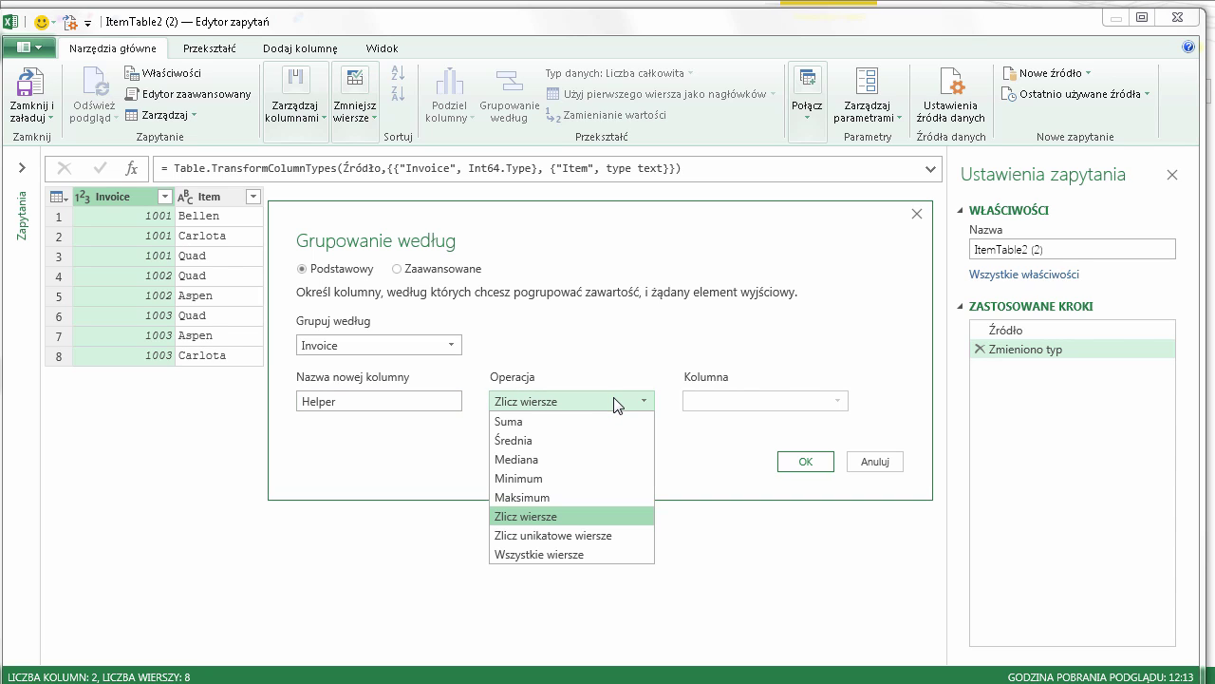
{"action": "left_click", "coordinate": [569, 553]}
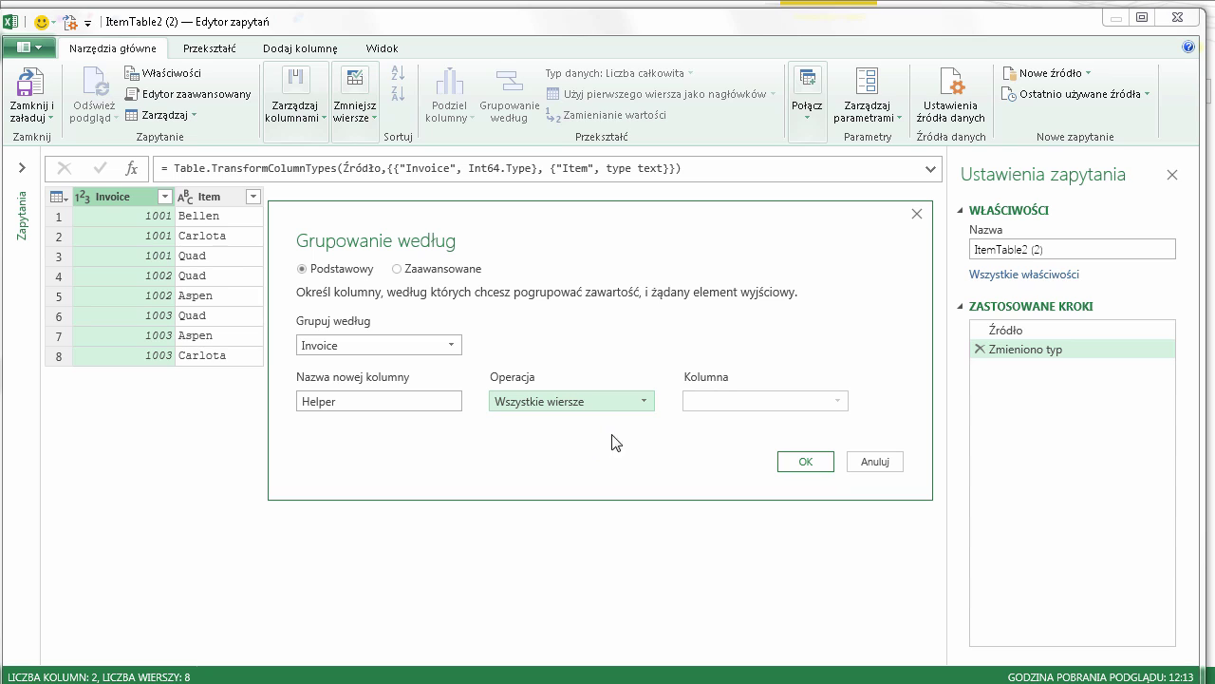
{"action": "left_click", "coordinate": [805, 461]}
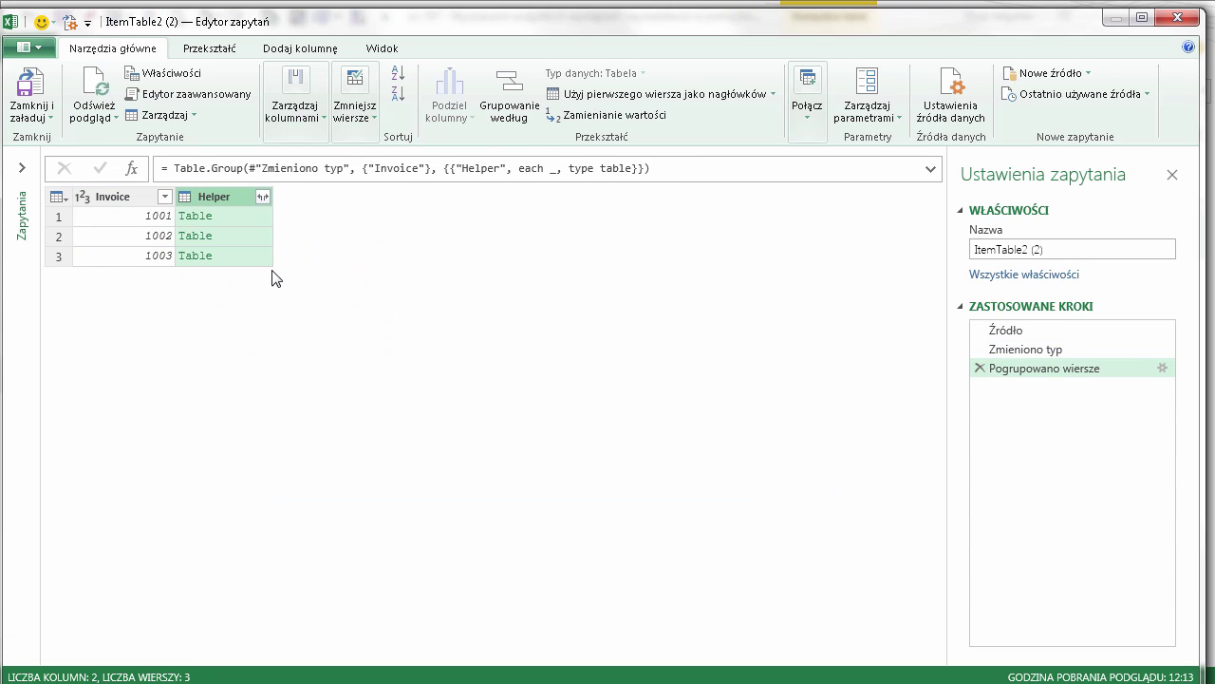
Step: Preview invoice 1001's nested Helper table listing Bellen, Carlota and Quad
{"action": "left_click", "coordinate": [242, 217]}
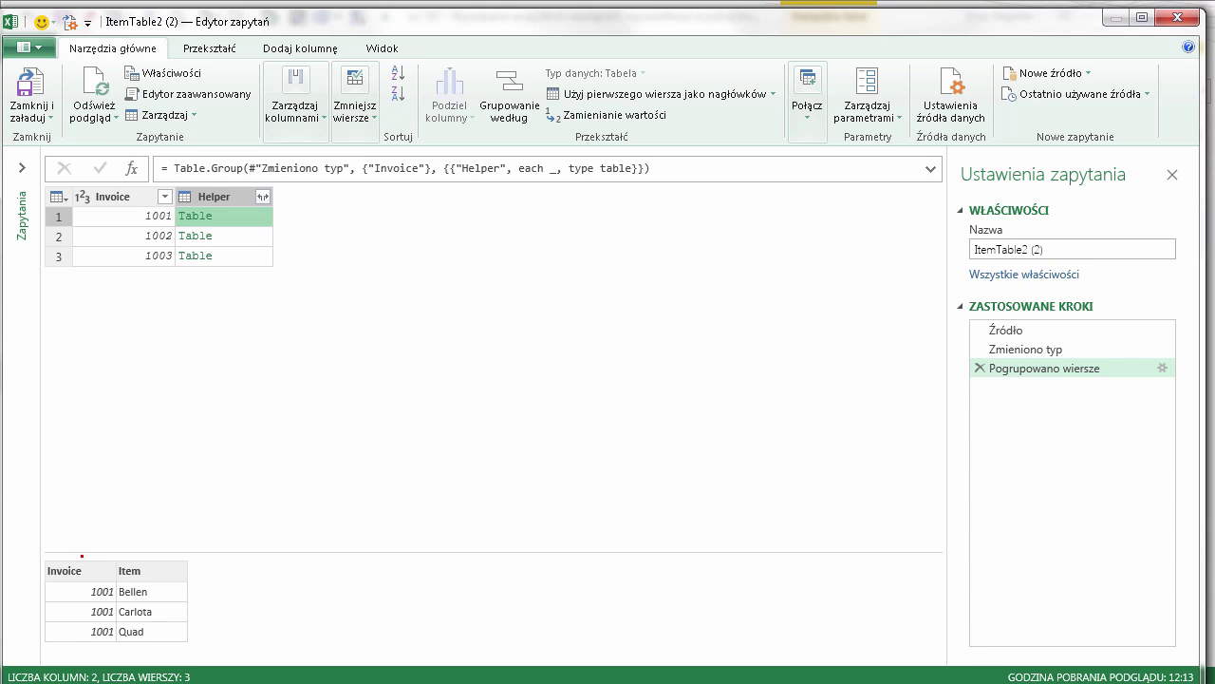
{"action": "left_click_drag", "start_coordinate": [82, 556], "coordinate": [101, 482]}
{"action": "left_click_drag", "start_coordinate": [152, 542], "coordinate": [174, 483]}
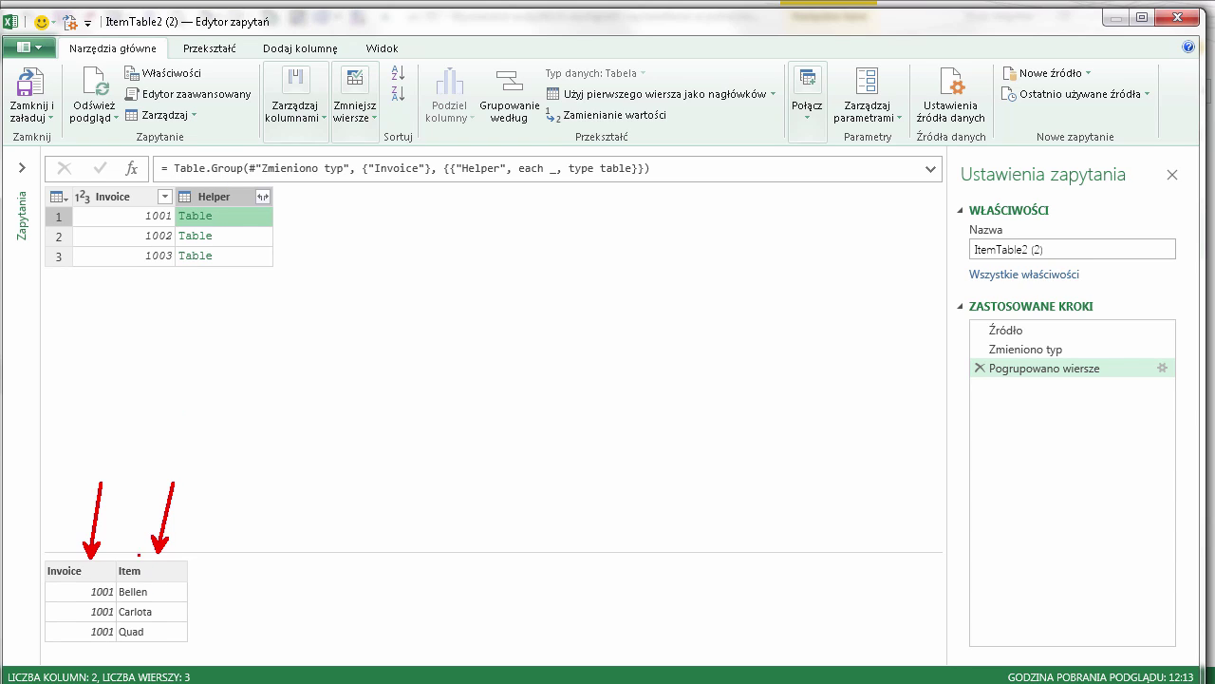
{"action": "left_click_drag", "start_coordinate": [139, 554], "coordinate": [124, 554]}
{"action": "key", "text": "Escape"}
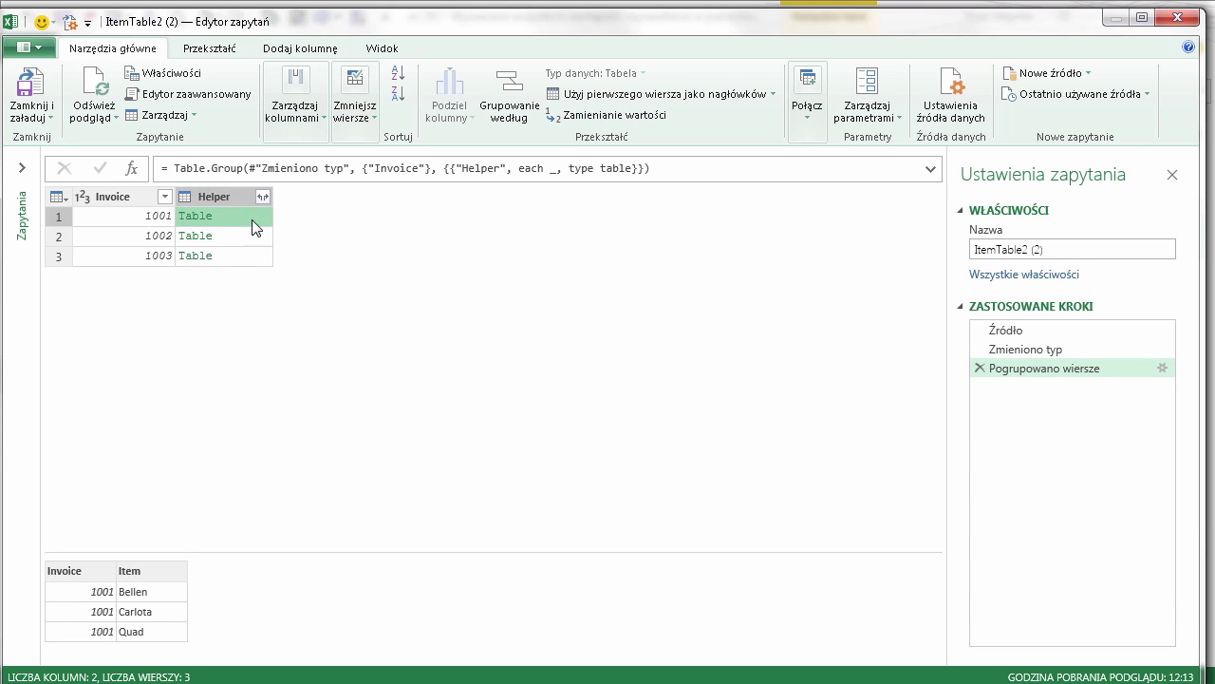
Step: Add a custom column named Items with the formula =[Helper][Item]
{"action": "left_click", "coordinate": [330, 54]}
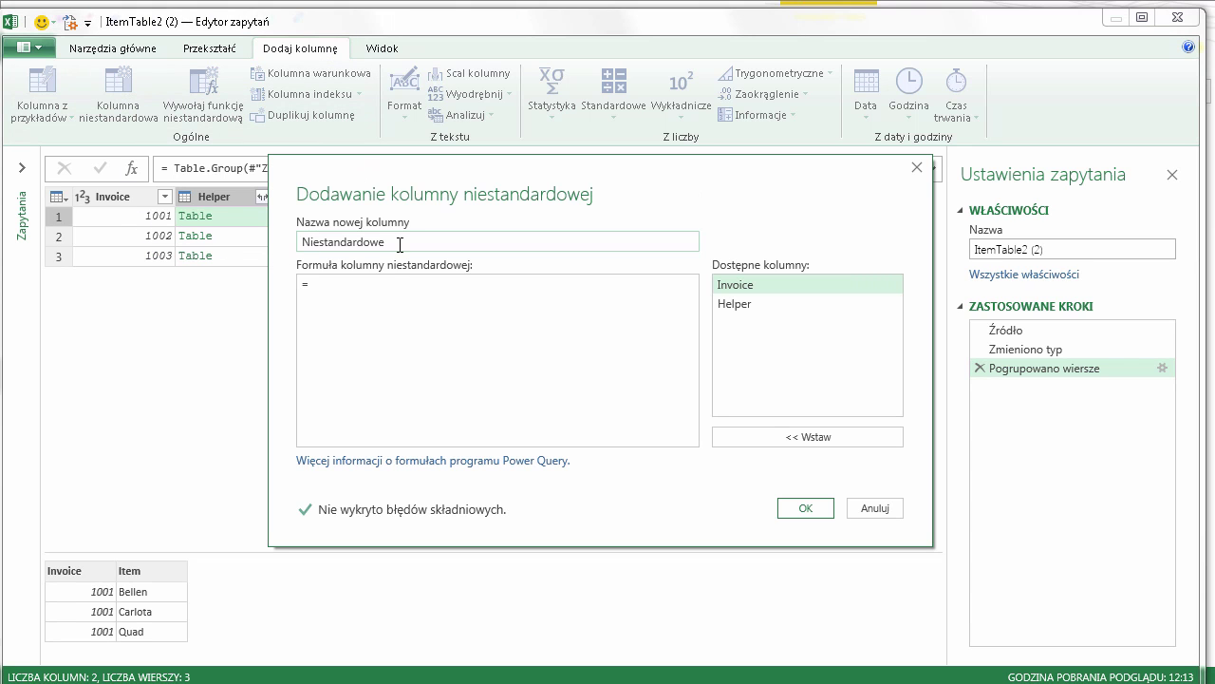
{"action": "type", "text": "Ite"}
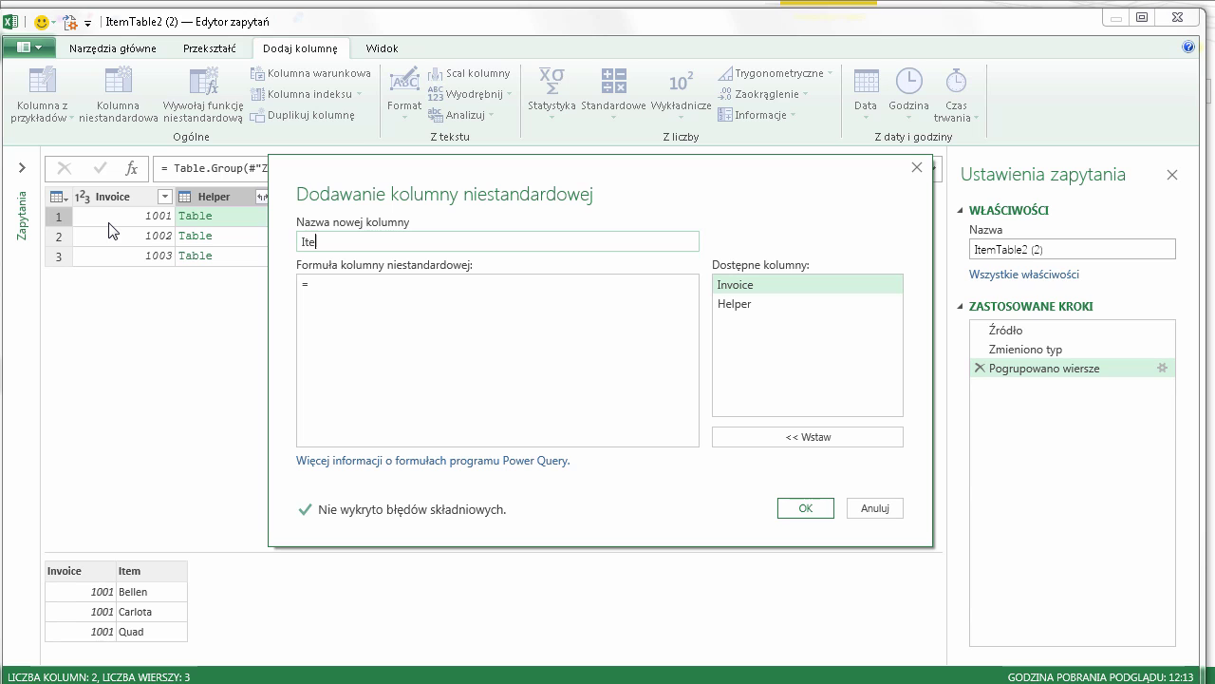
{"action": "type", "text": "ms"}
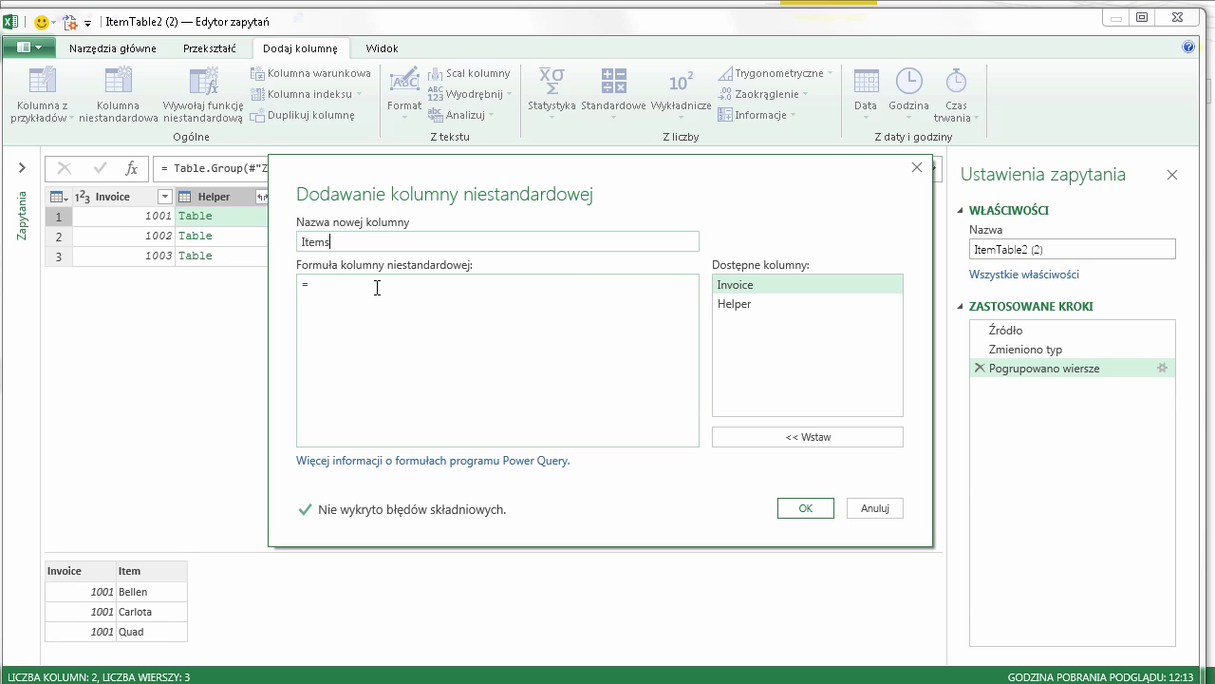
{"action": "left_click", "coordinate": [360, 288]}
{"action": "left_click_drag", "start_coordinate": [454, 167], "coordinate": [521, 159]}
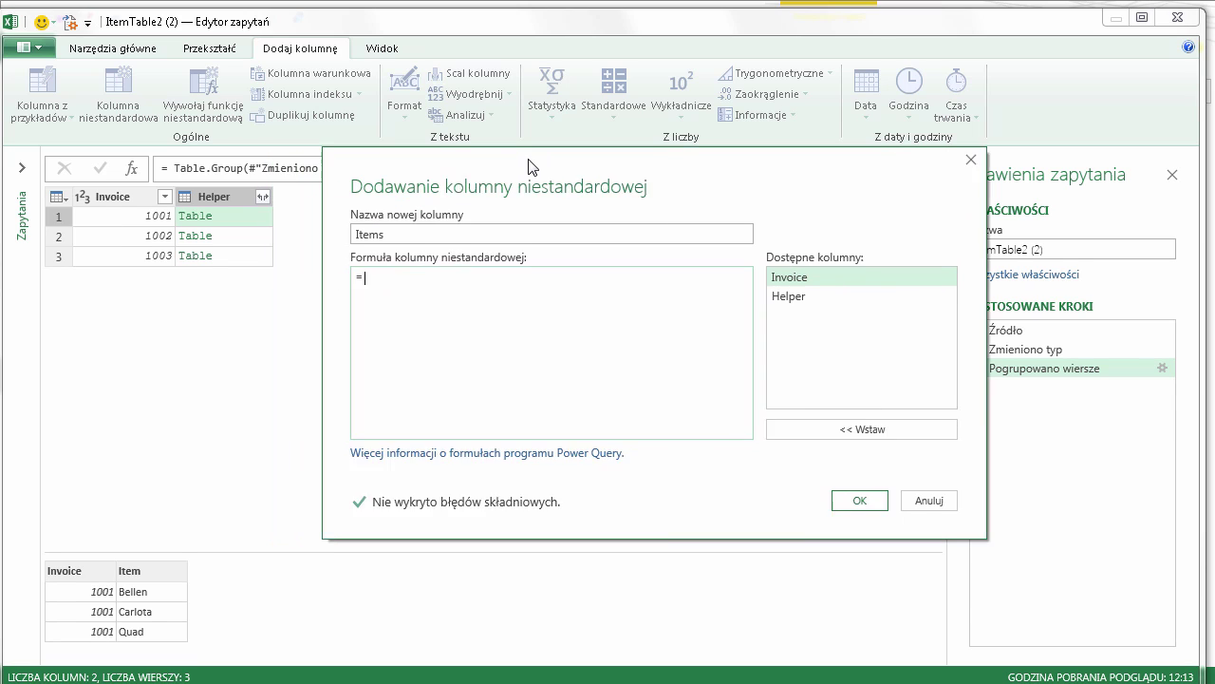
{"action": "double_click", "coordinate": [803, 297]}
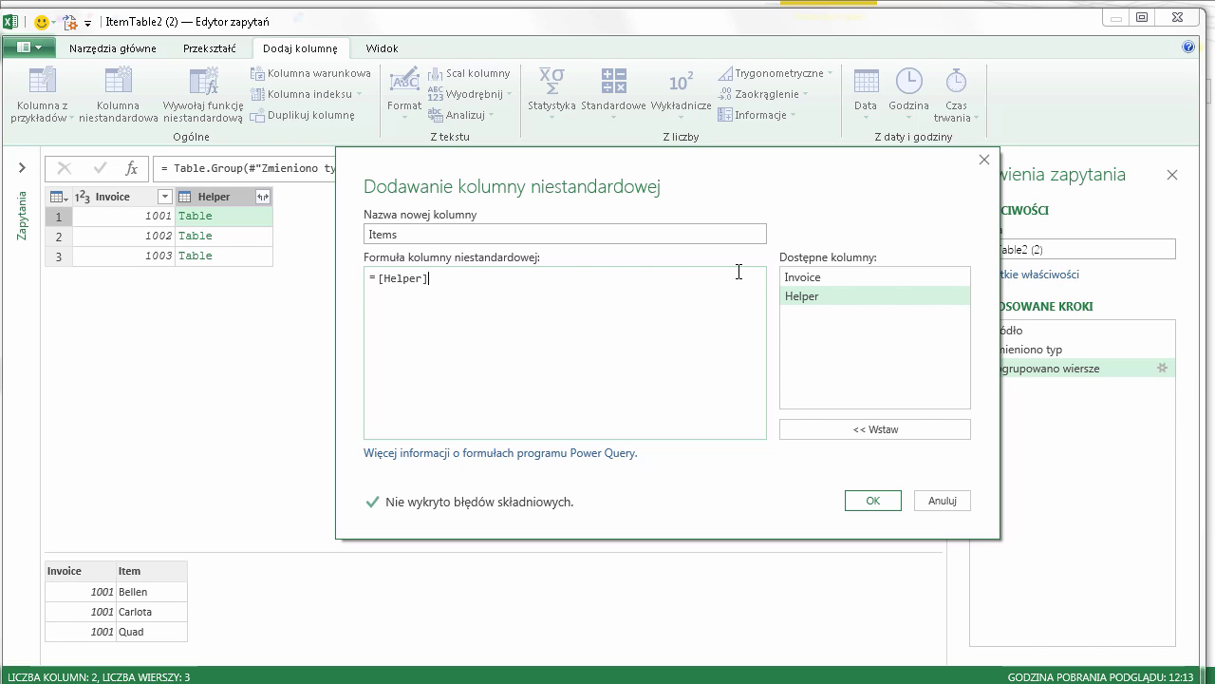
{"action": "type", "text": "I"}
{"action": "type", "text": "tem]"}
{"action": "left_click", "coordinate": [880, 503]}
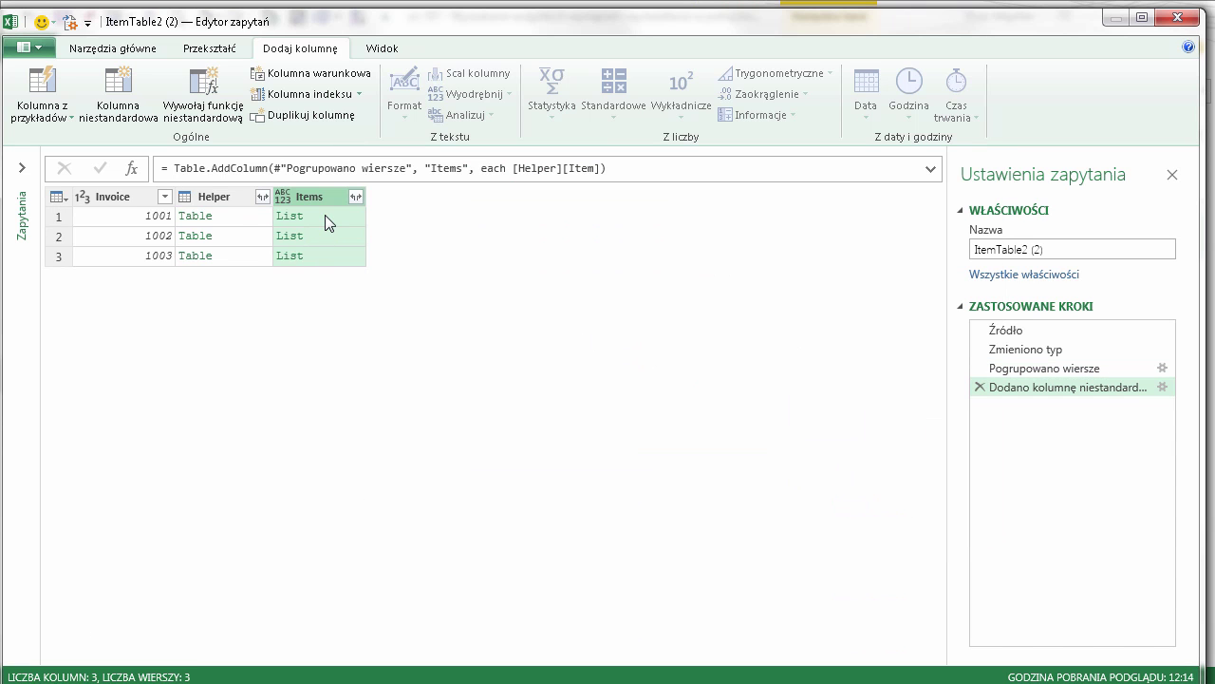
Step: Preview invoice 1001's item list, then remove the Helper column to leave Invoice and Items
{"action": "left_click", "coordinate": [324, 215]}
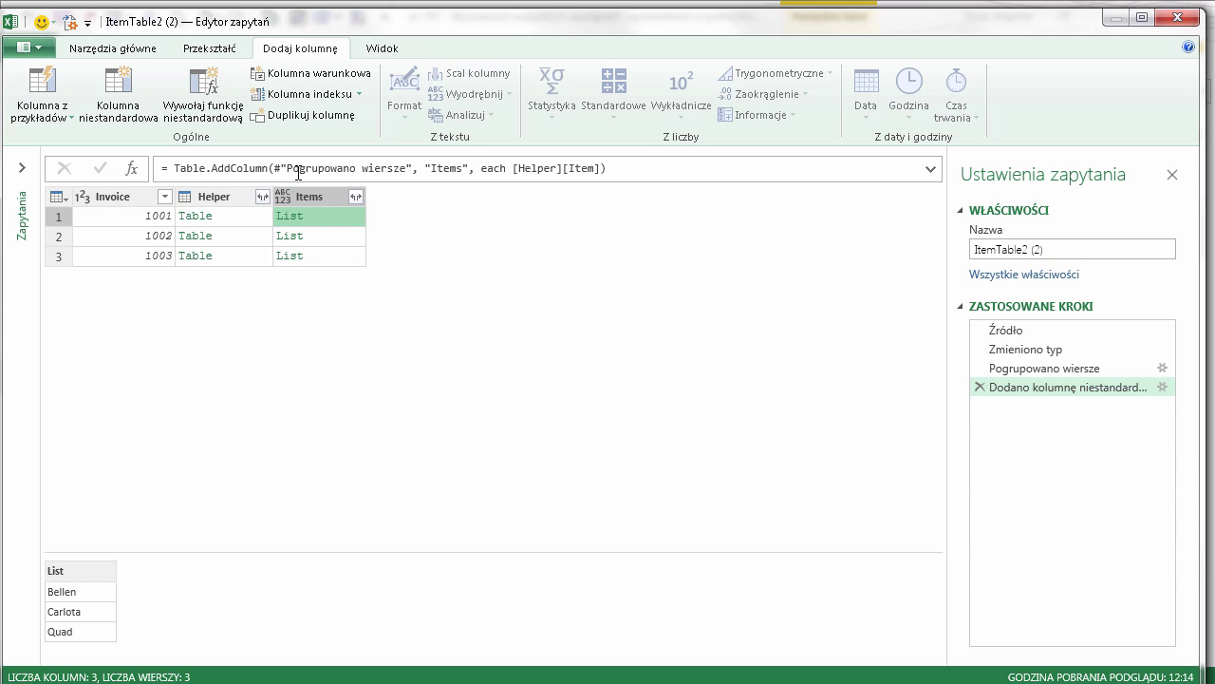
{"action": "left_click", "coordinate": [220, 195]}
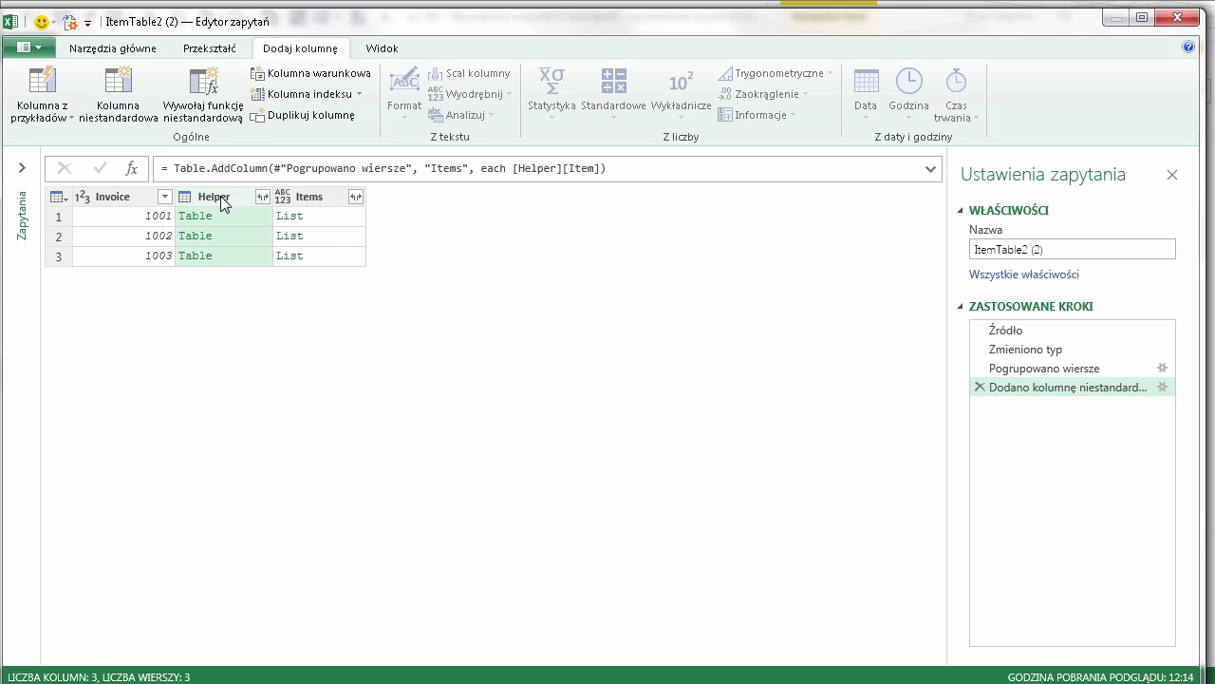
{"action": "right_click", "coordinate": [220, 196]}
{"action": "left_click", "coordinate": [266, 235]}
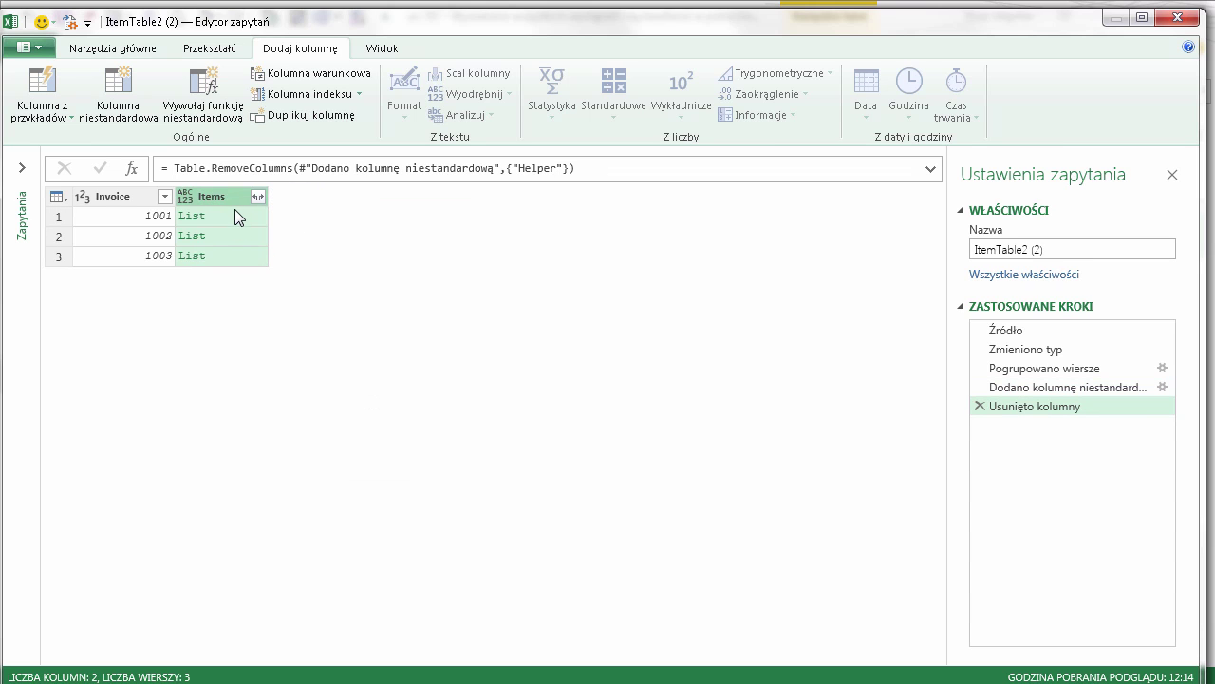
{"action": "left_click", "coordinate": [259, 197]}
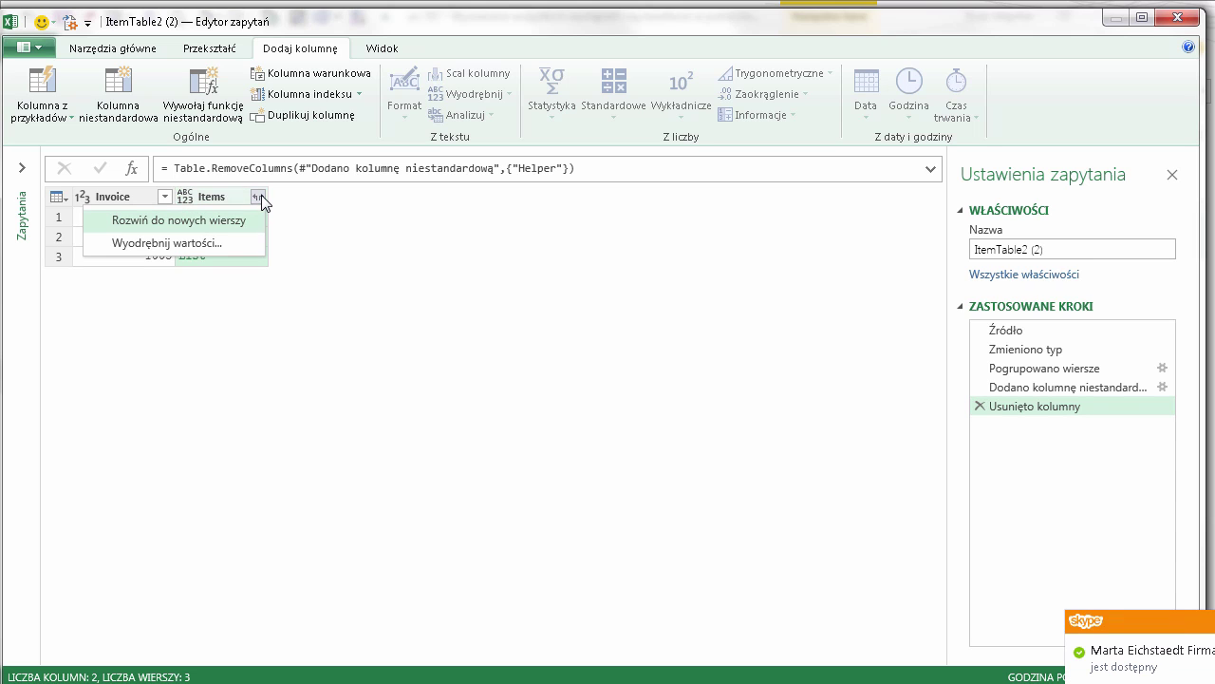
Step: Extract the Items lists as comma-delimited text (e.g. Quad,Aspen) and widen the Items column
{"action": "left_click", "coordinate": [185, 246]}
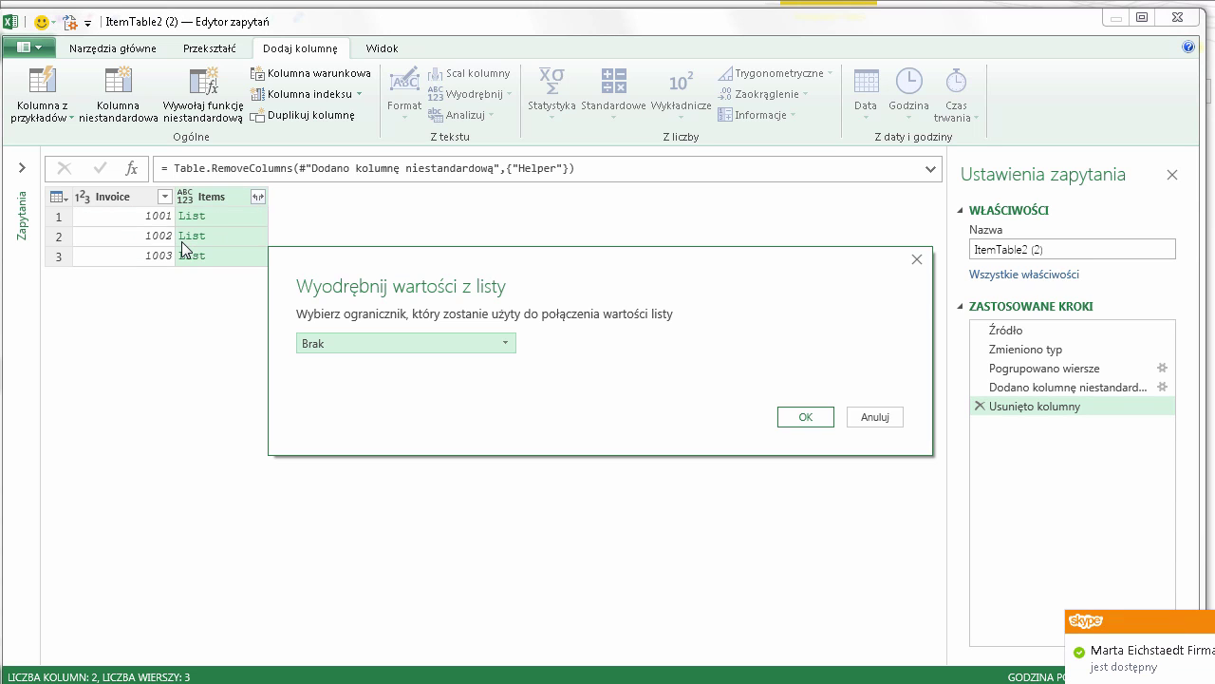
{"action": "left_click", "coordinate": [367, 346]}
{"action": "left_click", "coordinate": [345, 382]}
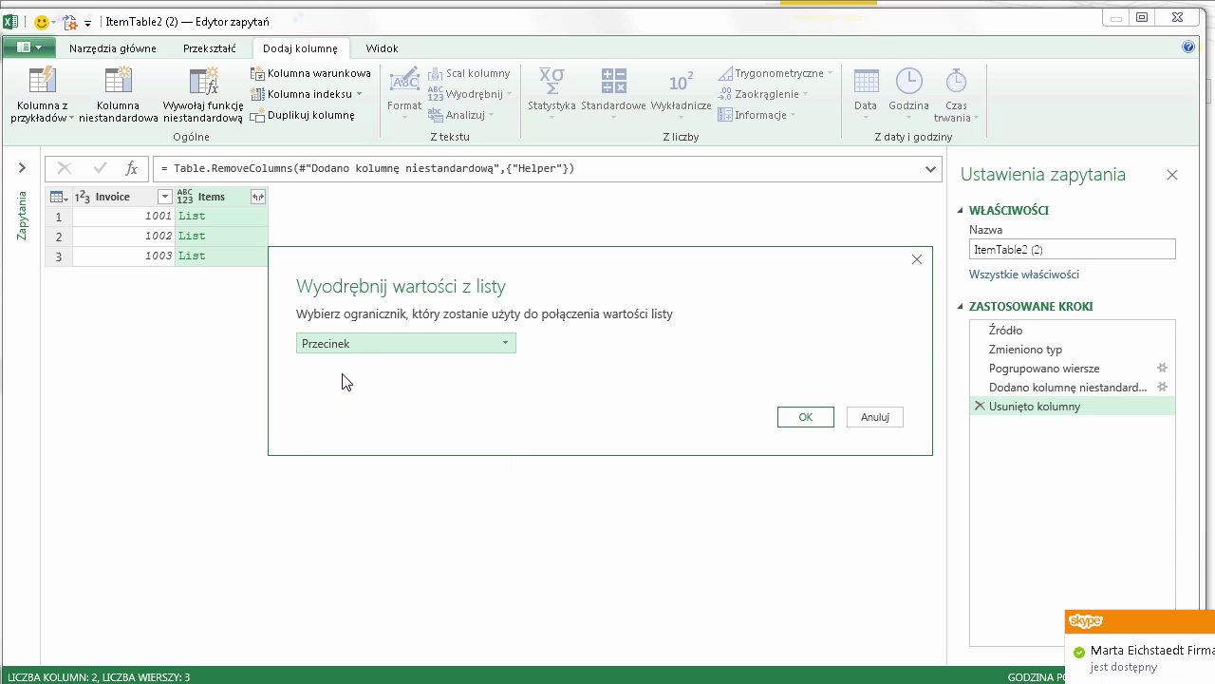
{"action": "left_click", "coordinate": [807, 417]}
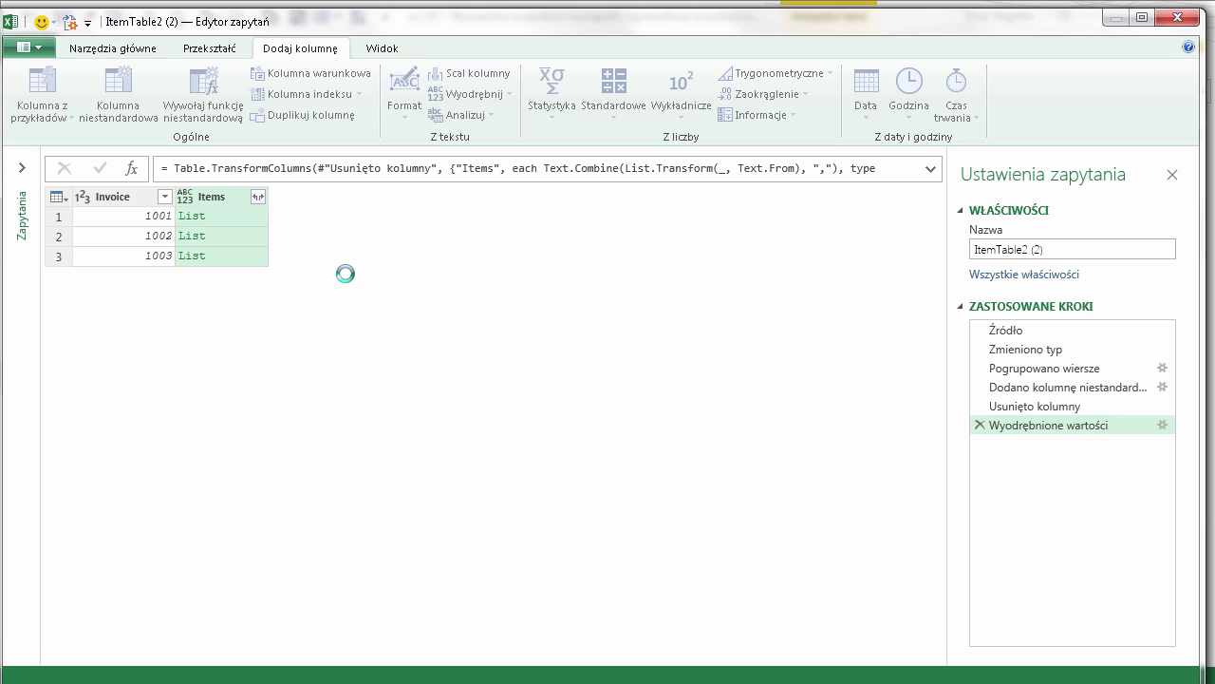
{"action": "left_click_drag", "start_coordinate": [268, 197], "coordinate": [347, 199]}
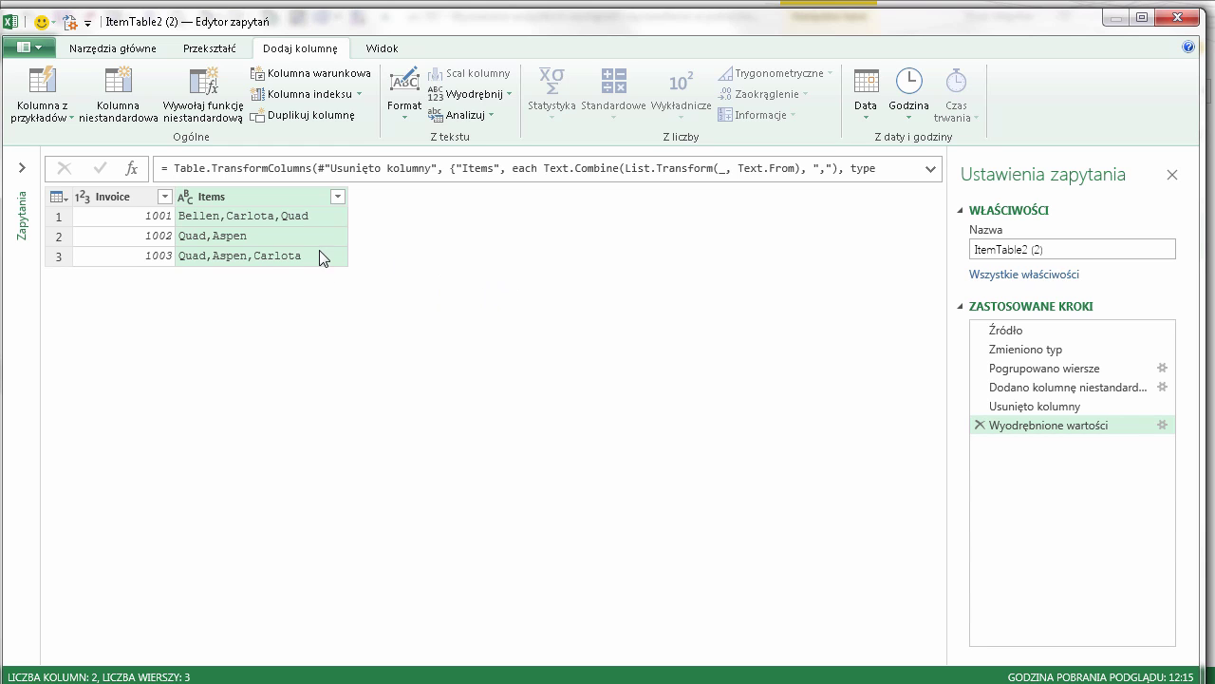
{"action": "left_click", "coordinate": [112, 47]}
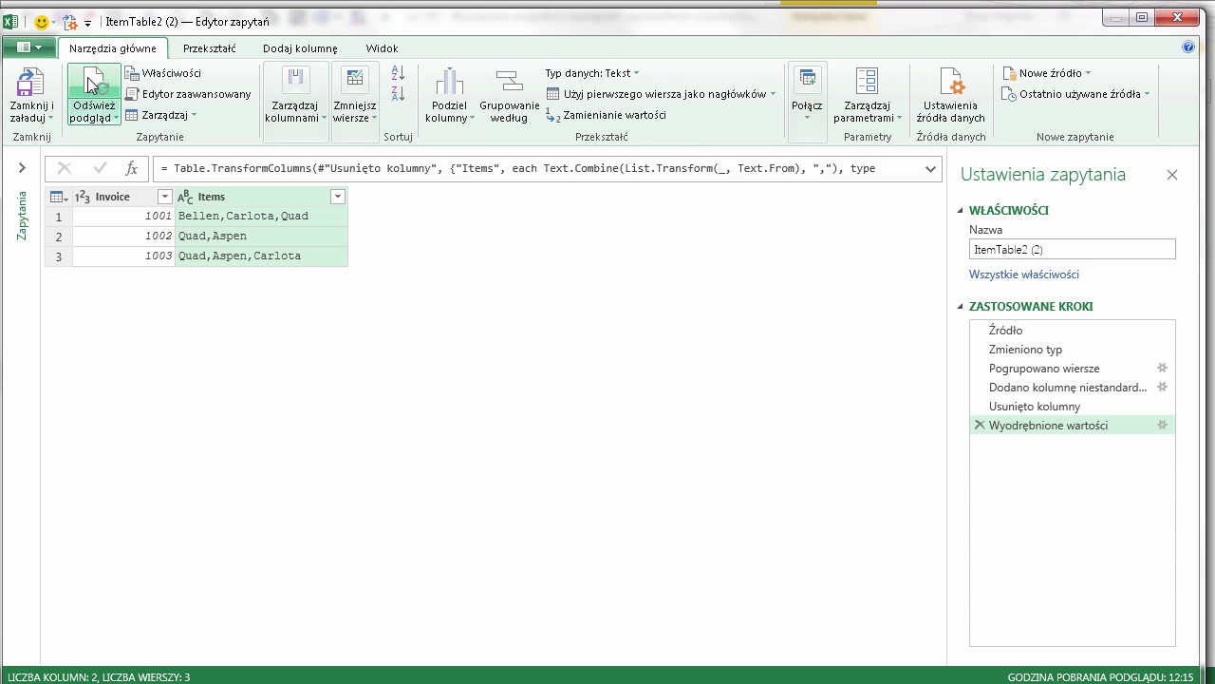
Step: Load the query as a table on the existing worksheet at cell E10
{"action": "left_click", "coordinate": [50, 117]}
{"action": "left_click", "coordinate": [84, 159]}
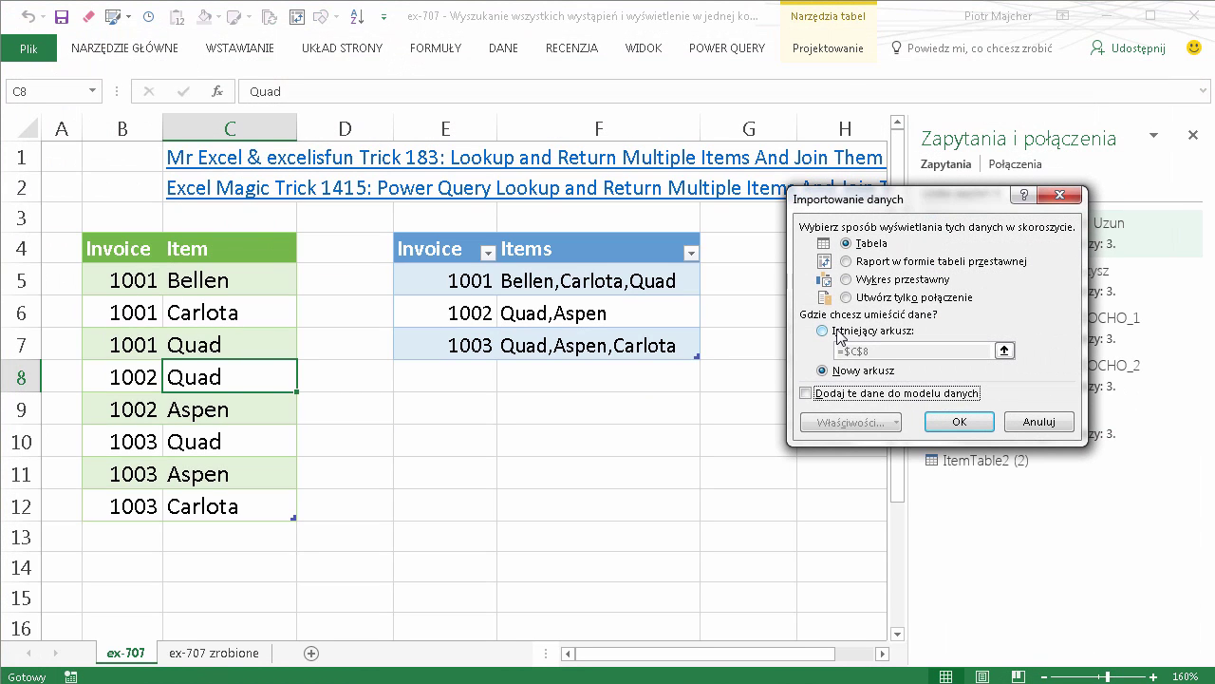
{"action": "left_click", "coordinate": [837, 332]}
{"action": "left_click", "coordinate": [448, 446]}
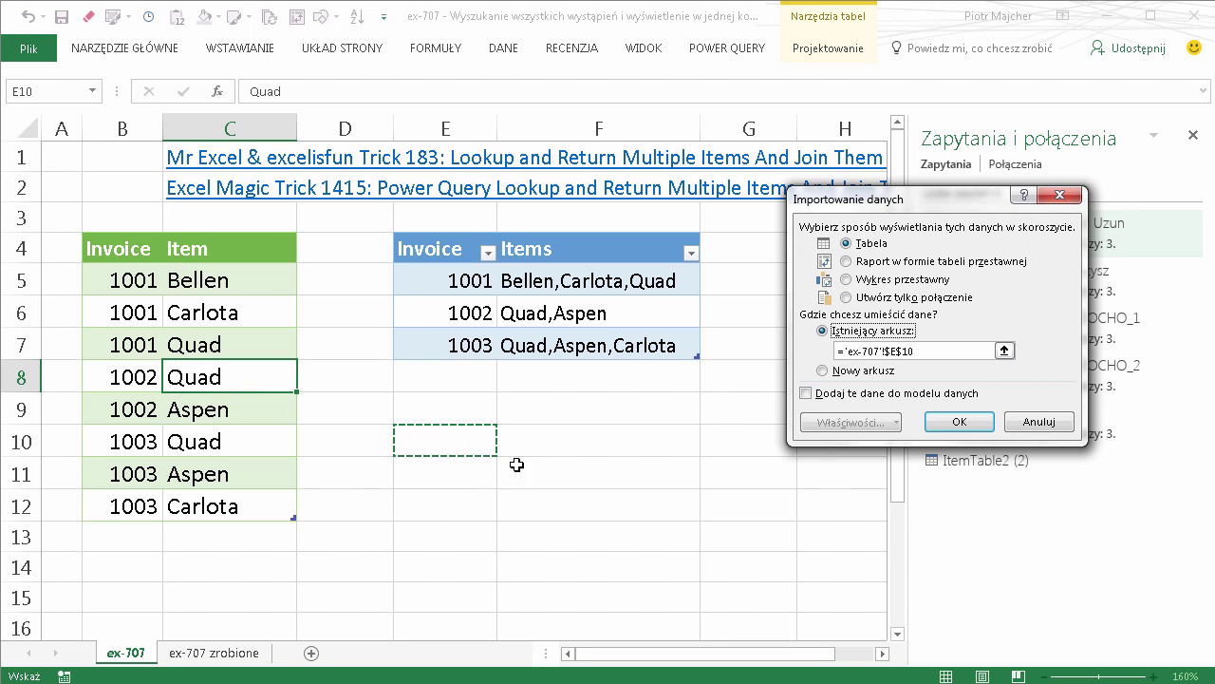
{"action": "left_click", "coordinate": [958, 423]}
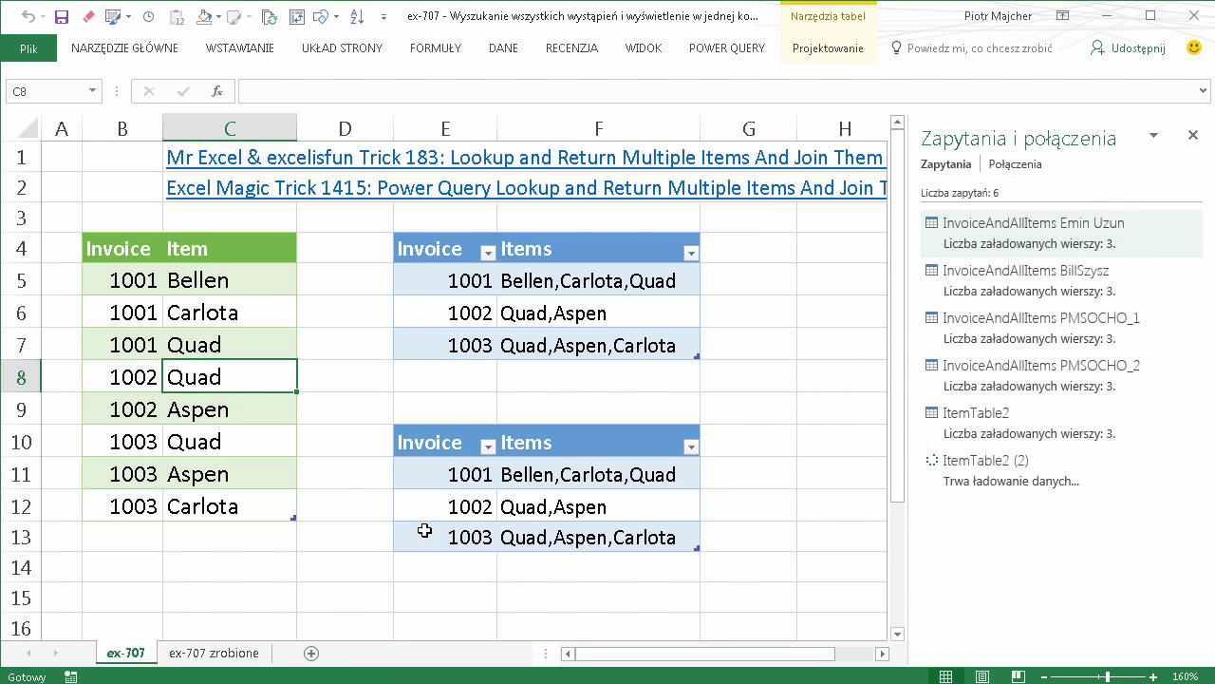
{"action": "left_click", "coordinate": [152, 529]}
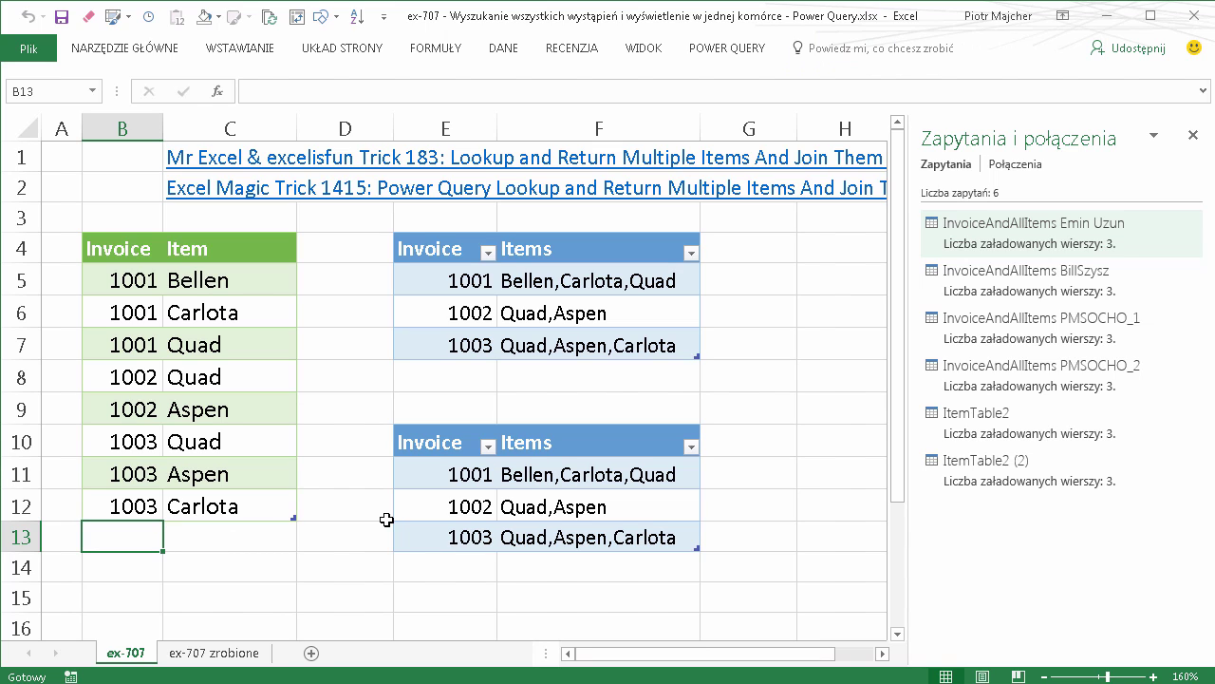
Step: Add two source rows for invoice 1004 with items Ninja and Bellen
{"action": "type", "text": "1004"}
{"action": "key", "text": "Tab"}
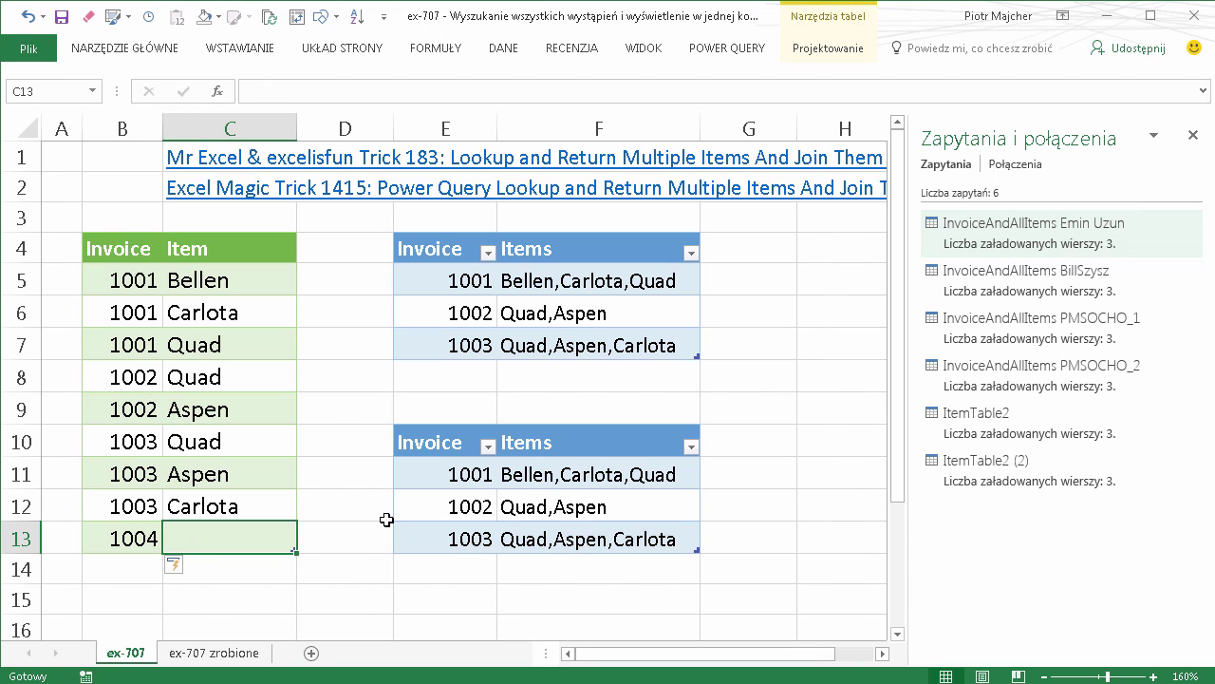
{"action": "type", "text": "Ninja"}
{"action": "key", "text": "Return"}
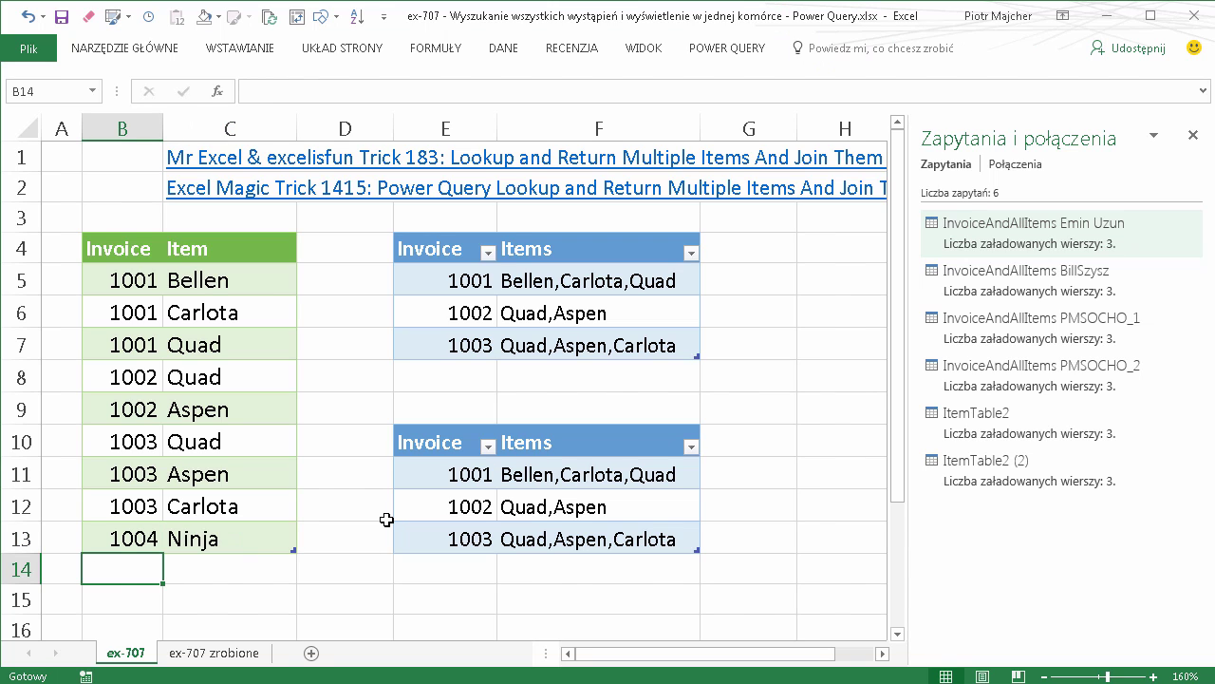
{"action": "type", "text": "1004"}
{"action": "key", "text": "Tab"}
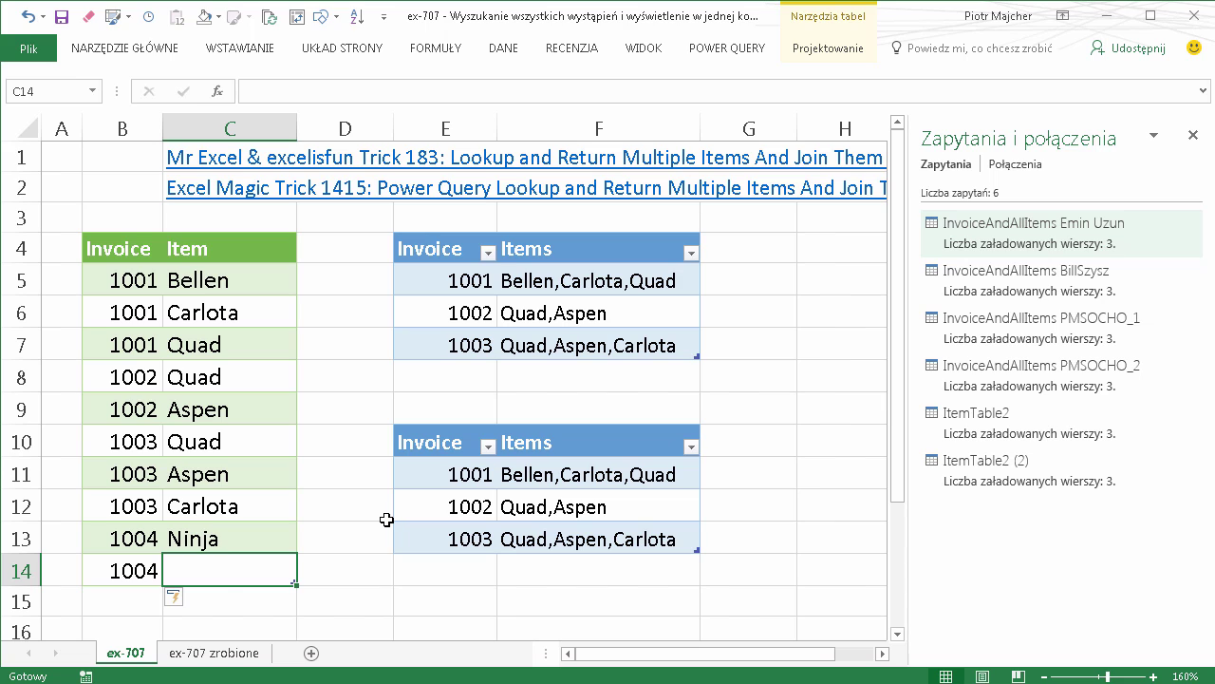
{"action": "type", "text": "Bel"}
{"action": "key", "text": "Return"}
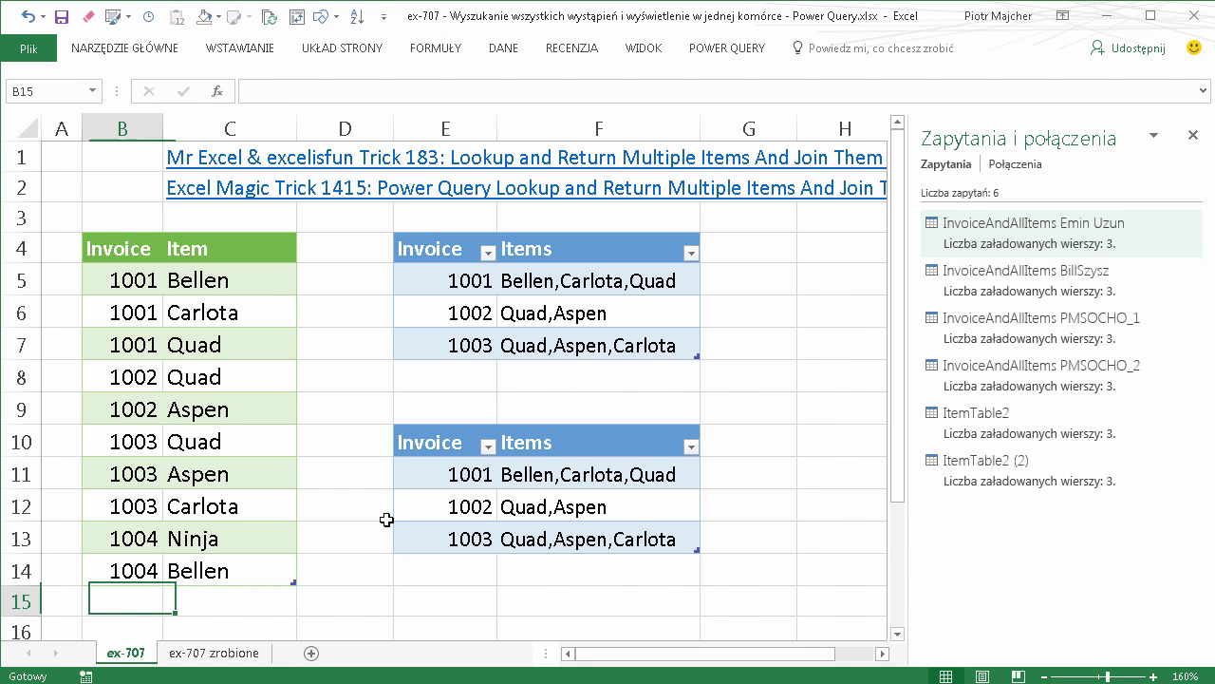
Step: Refresh the upper and lower result tables to pick up invoice 1004
{"action": "left_click", "coordinate": [571, 302]}
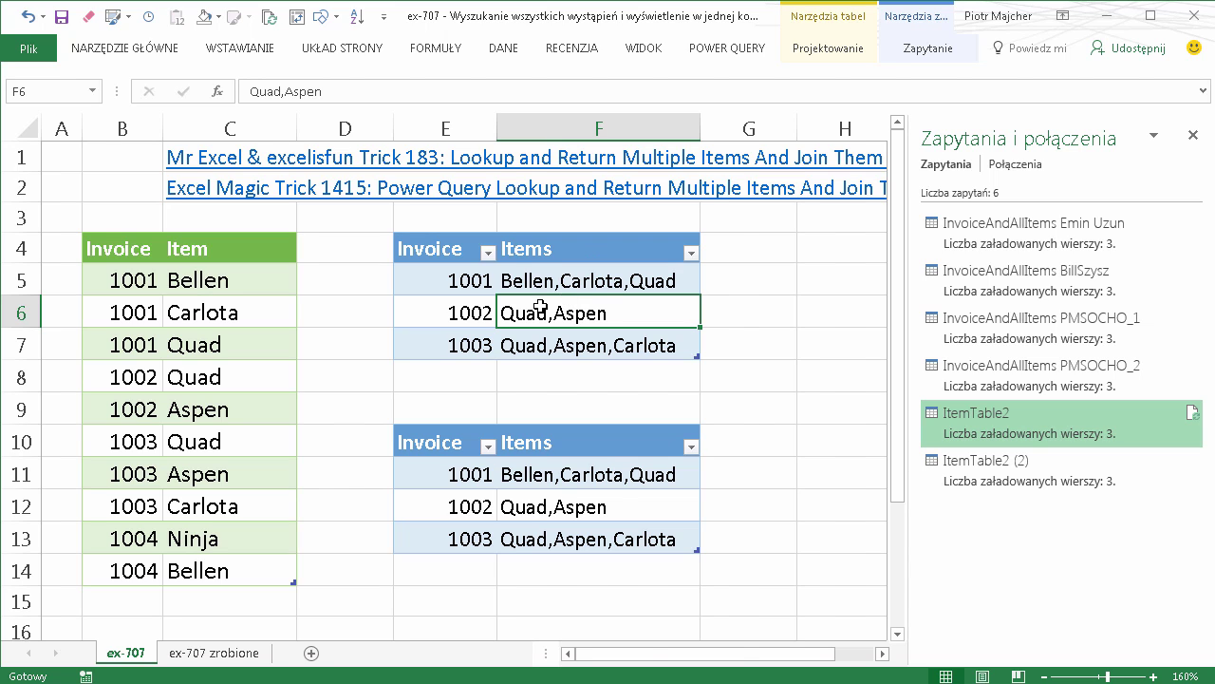
{"action": "right_click", "coordinate": [553, 310]}
{"action": "left_click", "coordinate": [624, 396]}
{"action": "right_click", "coordinate": [552, 547]}
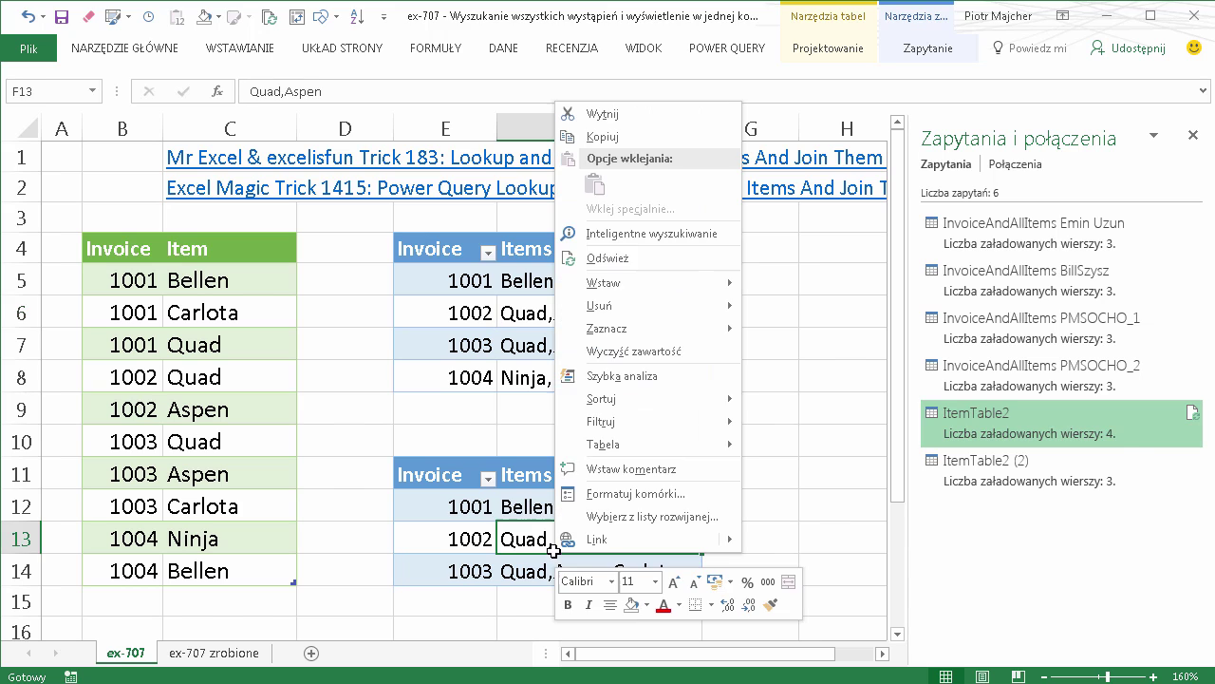
{"action": "left_click", "coordinate": [622, 257]}
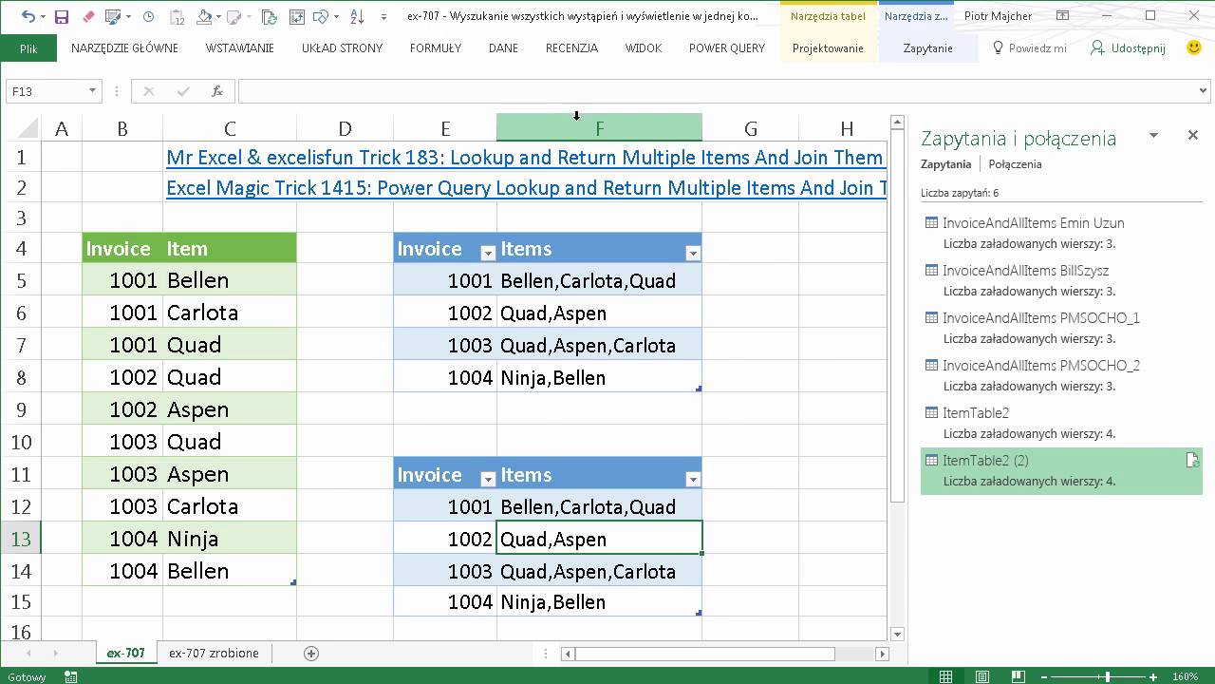
Step: Add a row for invoice 1004 with item PM in row 15 of the source table
{"action": "left_click", "coordinate": [160, 596]}
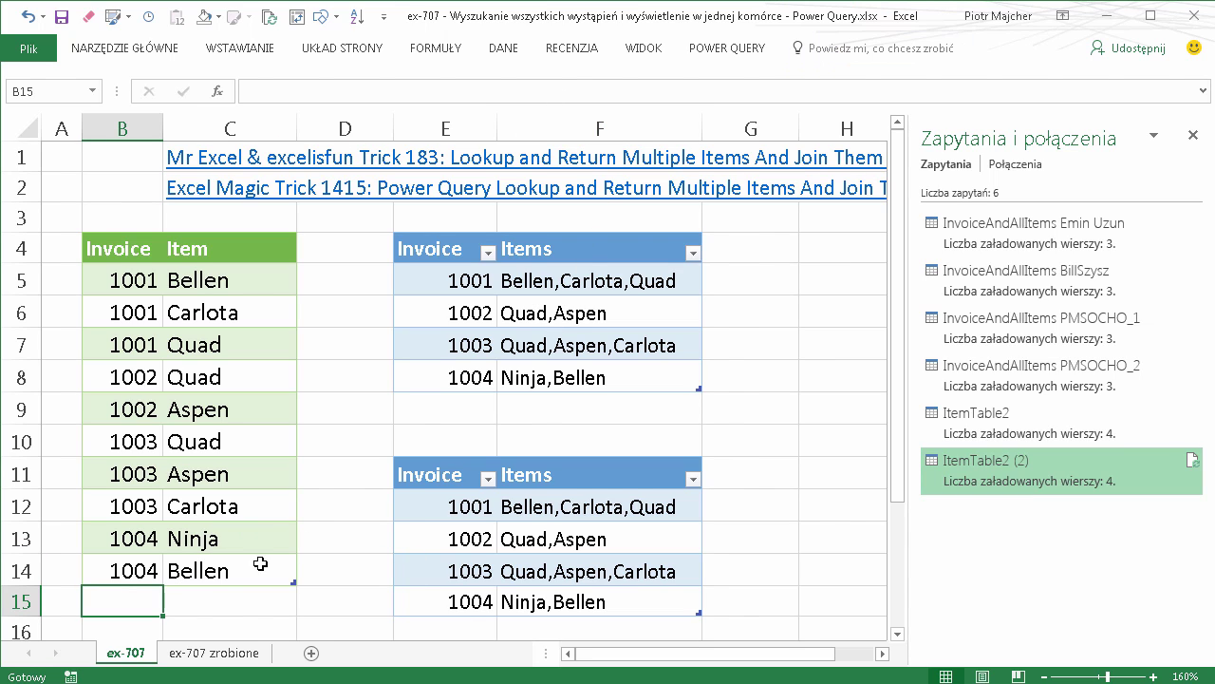
{"action": "type", "text": "1004"}
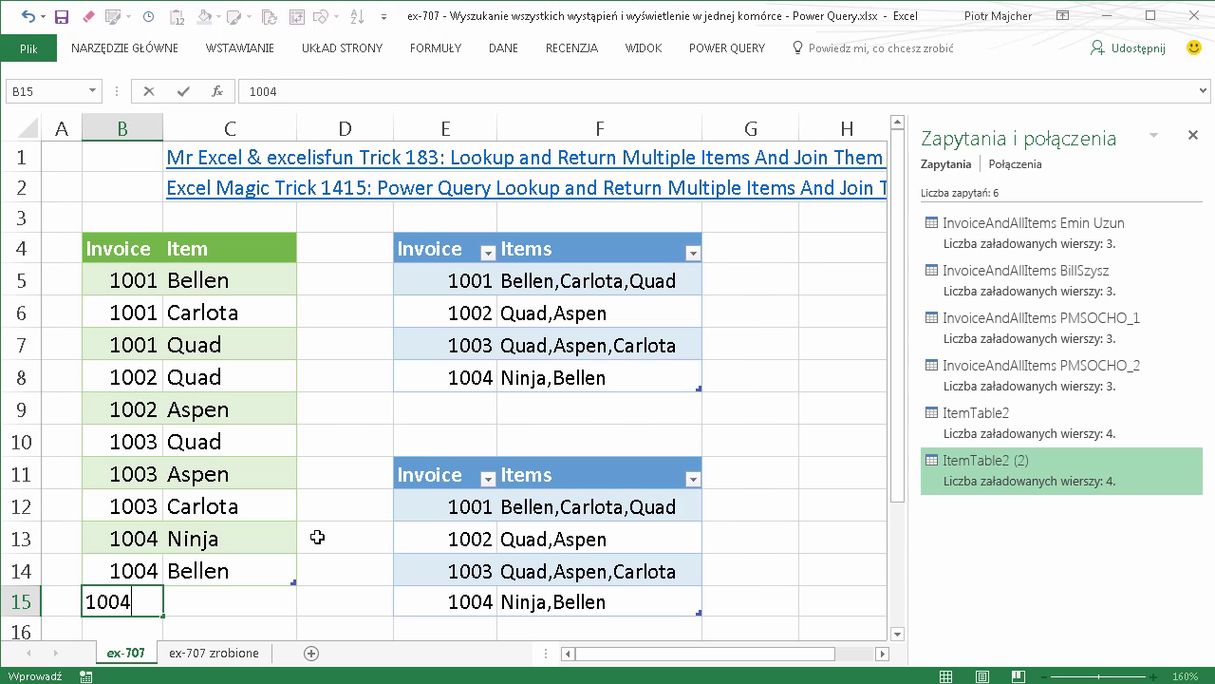
{"action": "key", "text": "Tab"}
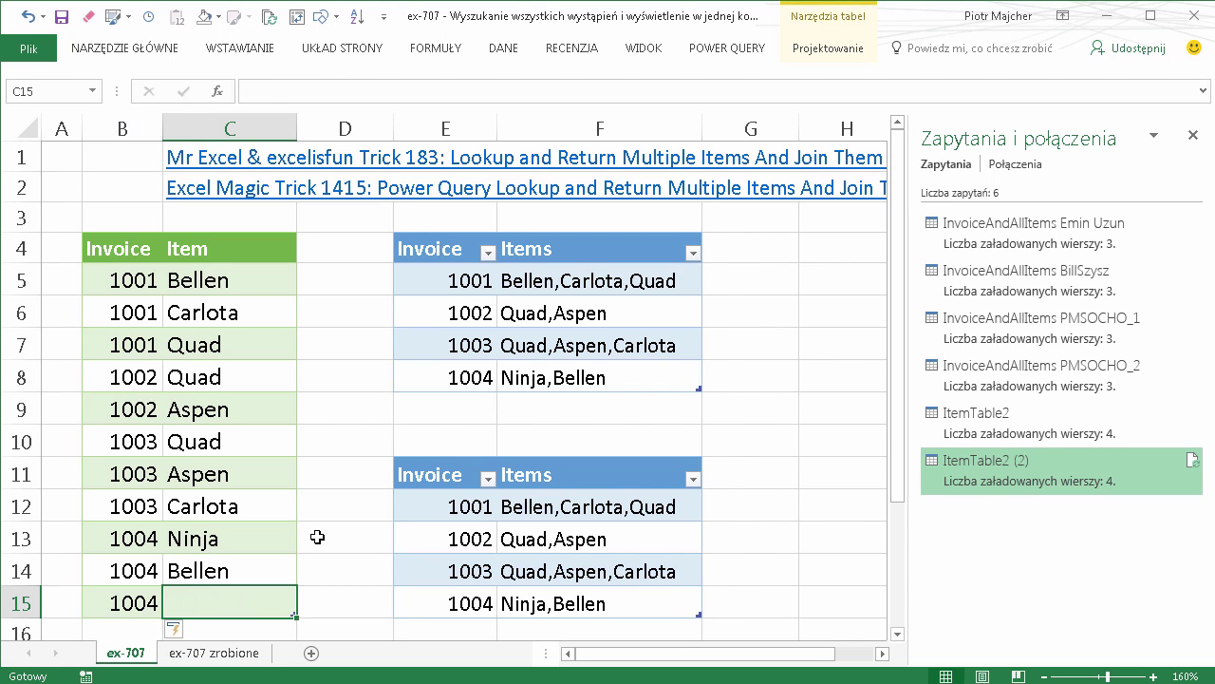
{"action": "type", "text": "PM"}
{"action": "key", "text": "Return"}
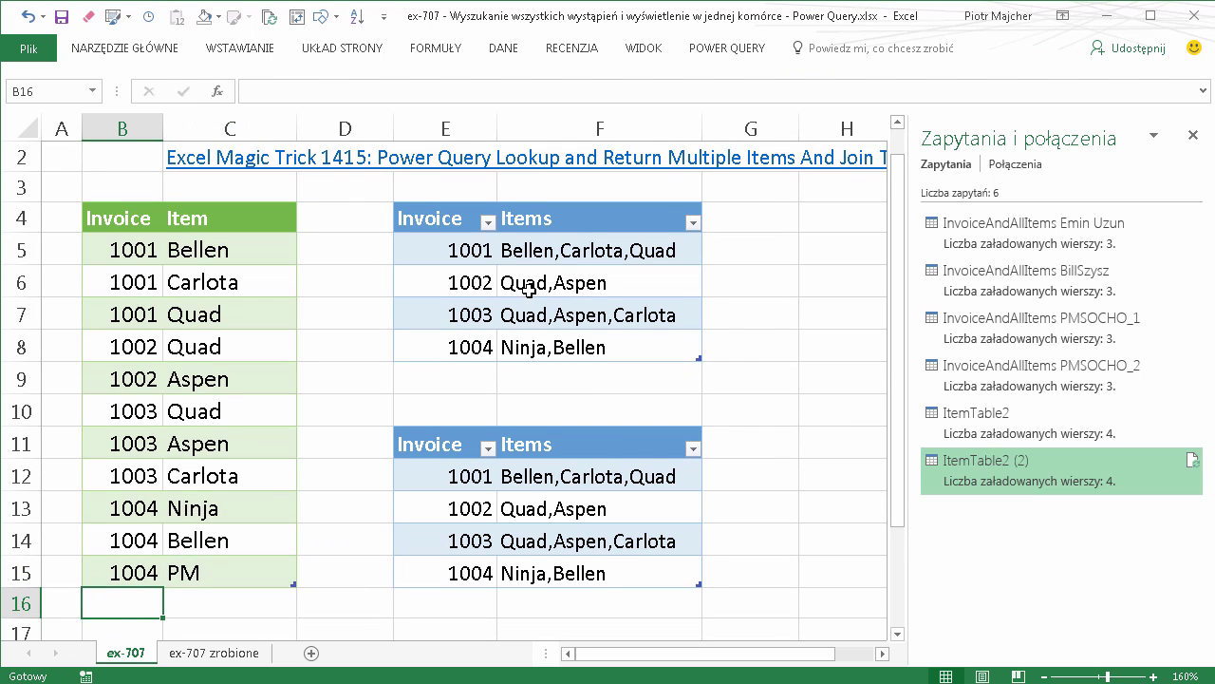
Step: Refresh all queries in the workbook from the Data ribbon
{"action": "left_click", "coordinate": [503, 49]}
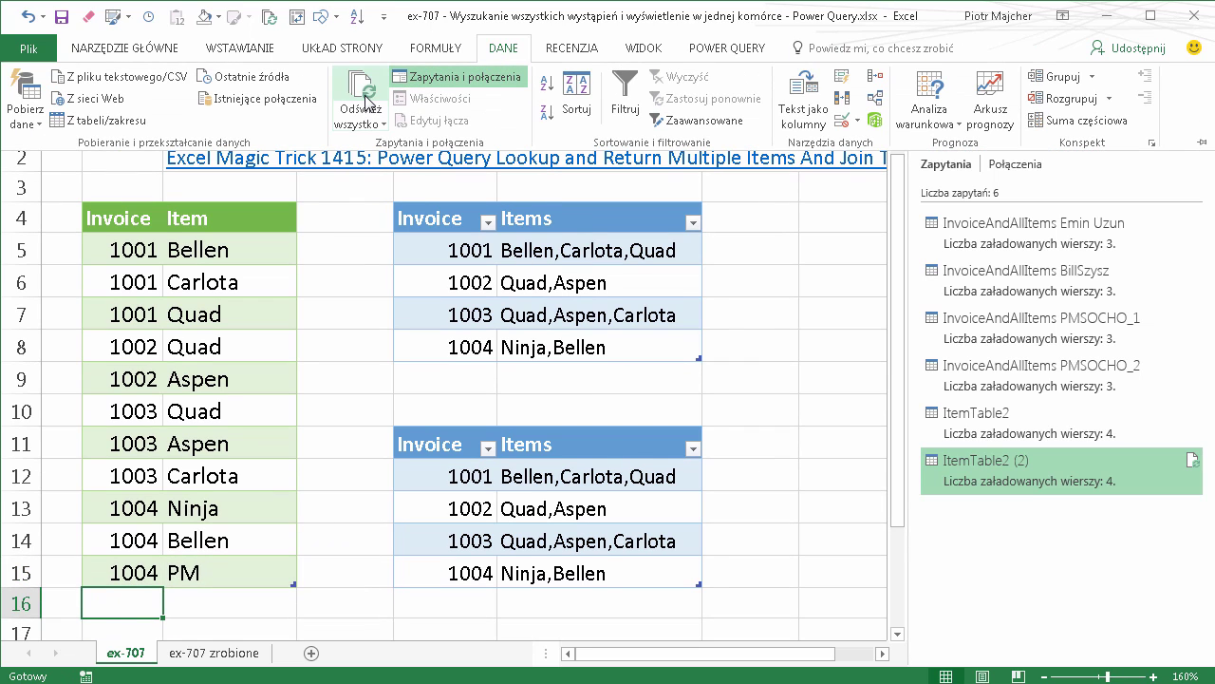
{"action": "left_click", "coordinate": [367, 99]}
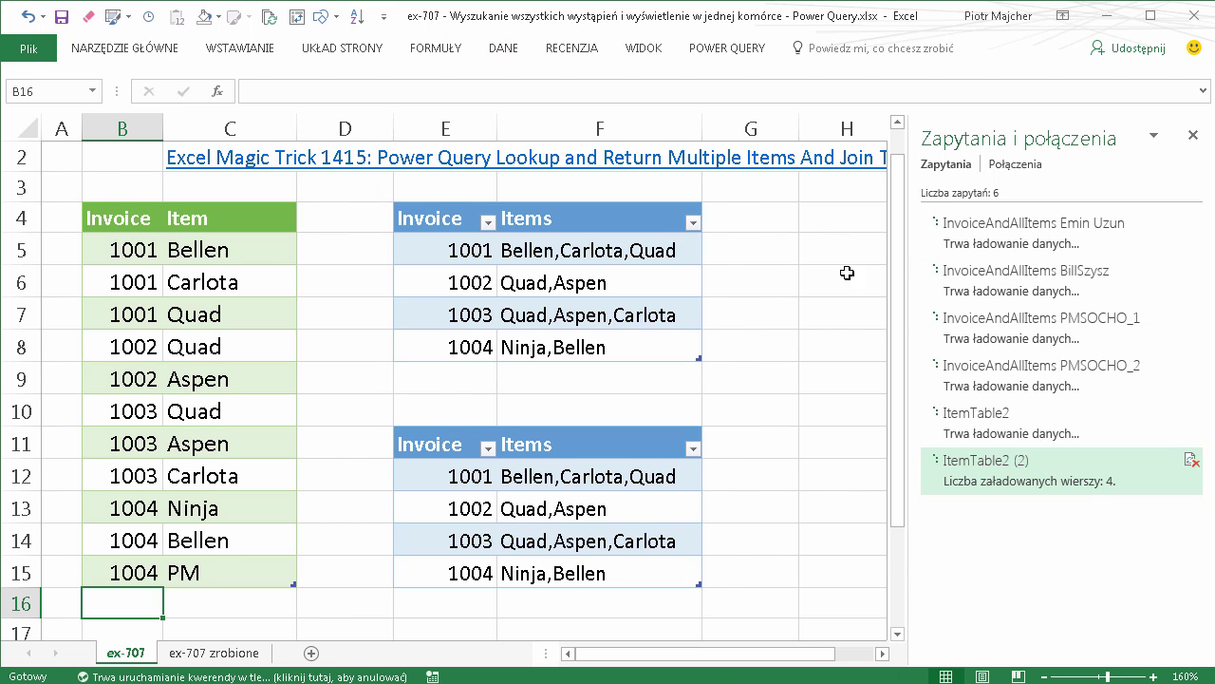
{"action": "left_click_drag", "start_coordinate": [915, 182], "coordinate": [1021, 176]}
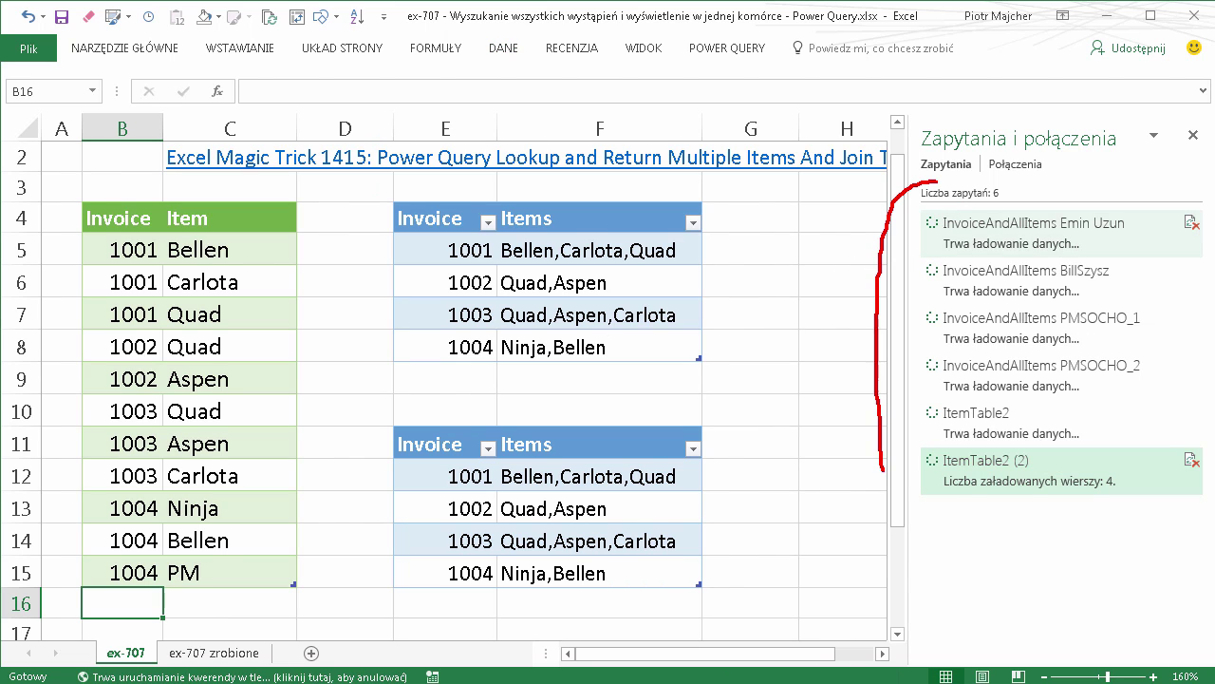
{"action": "key", "text": "Escape"}
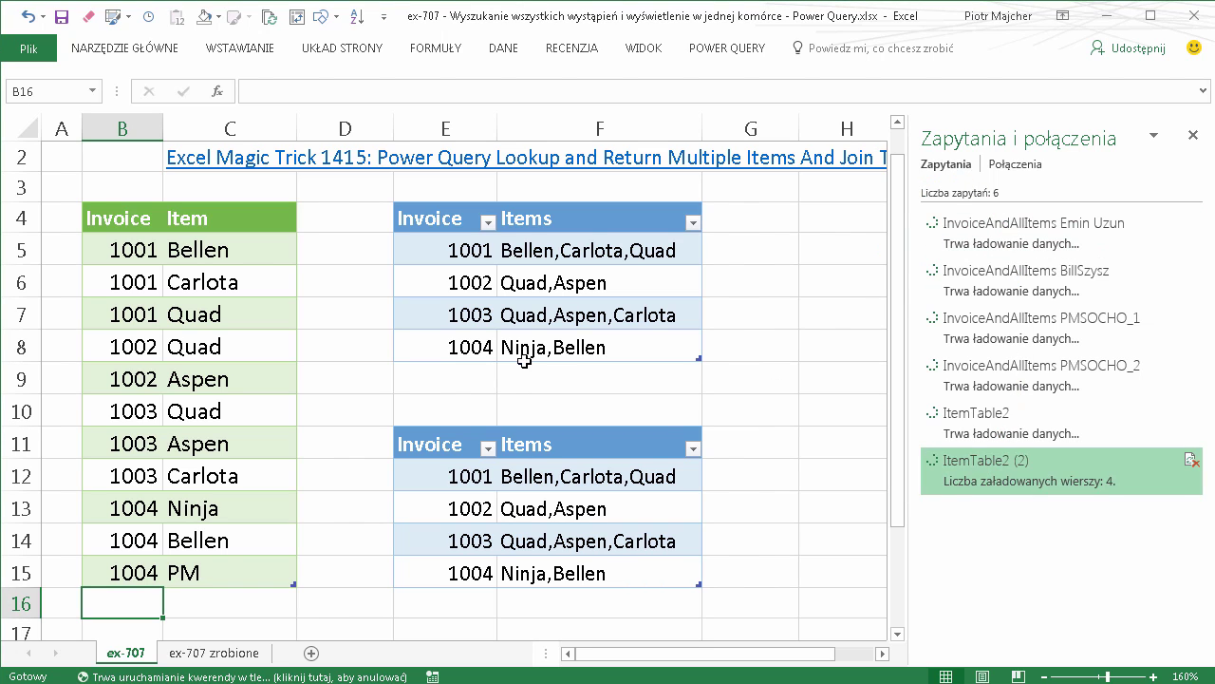